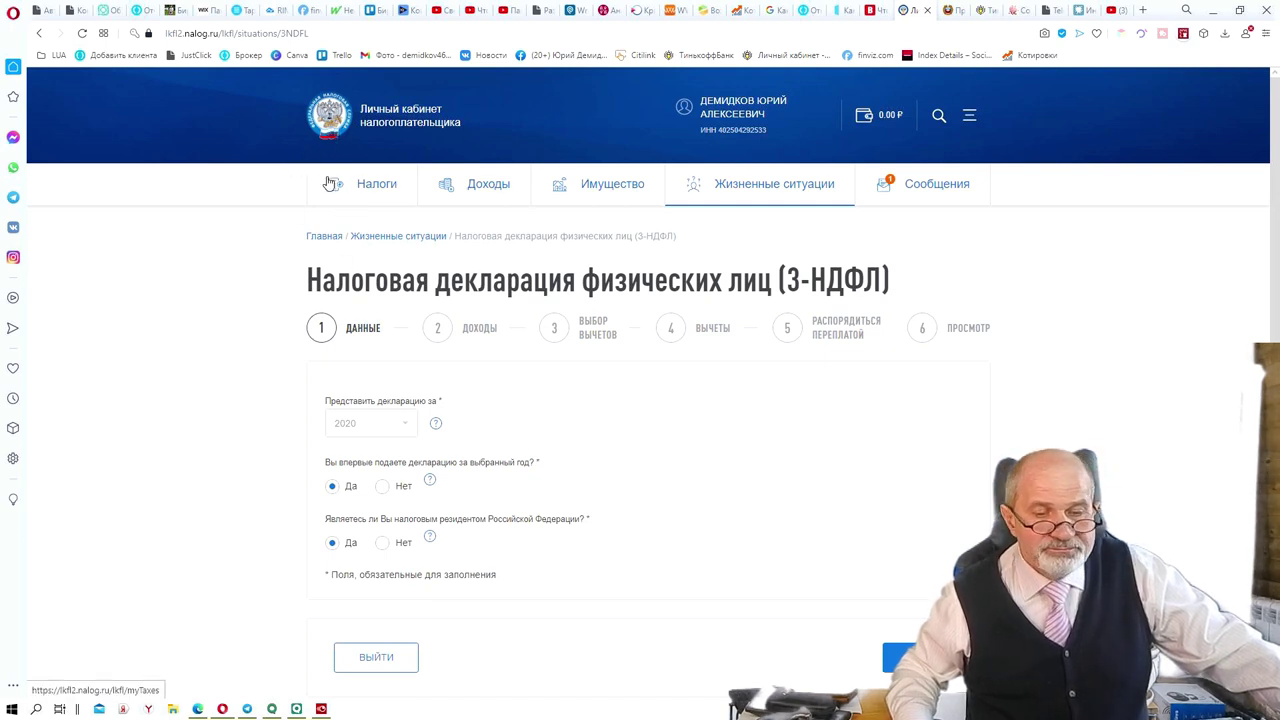
Step: Stay in the 3-НДФЛ declaration for 2020 and proceed from its data stage to the income stage
click(766, 187)
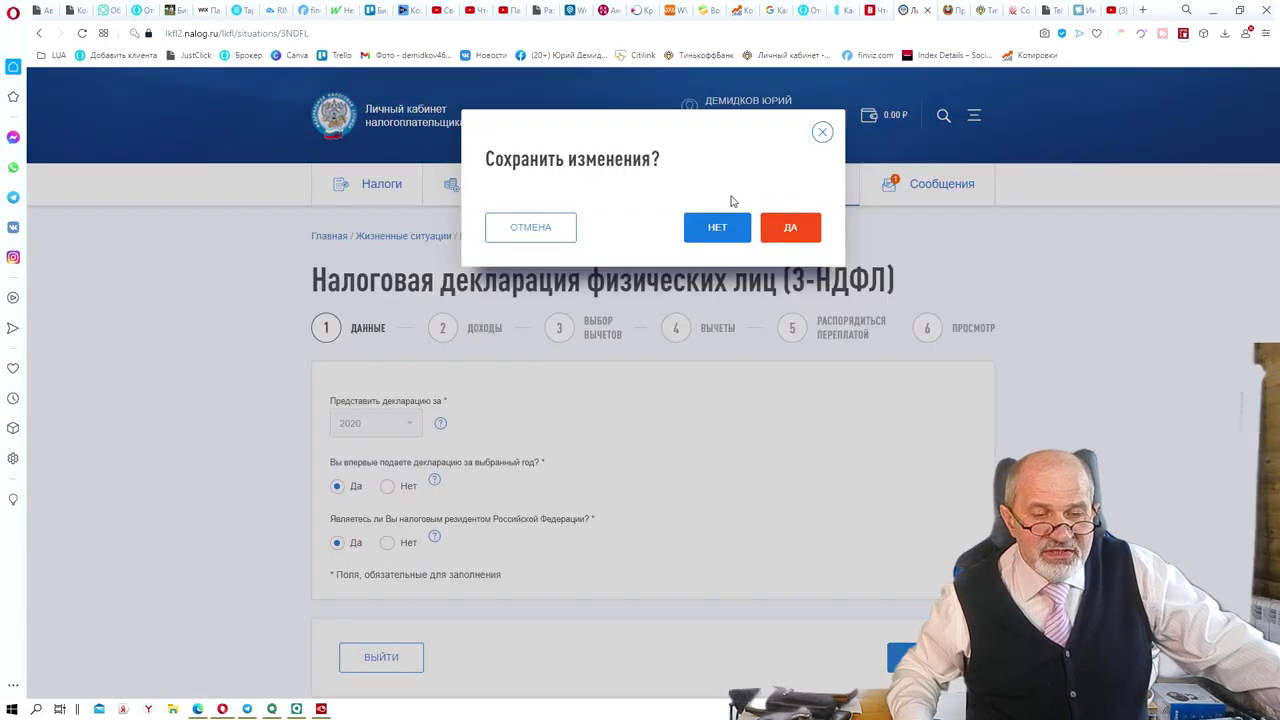
click(540, 228)
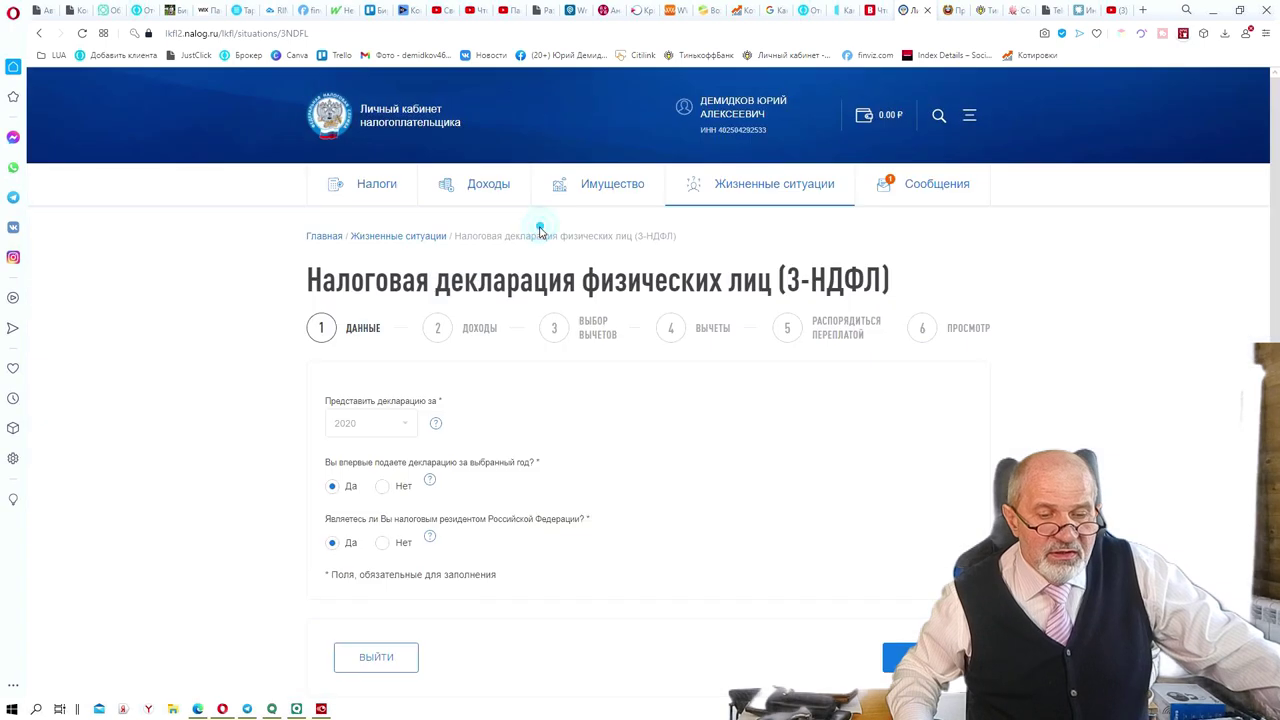
click(890, 657)
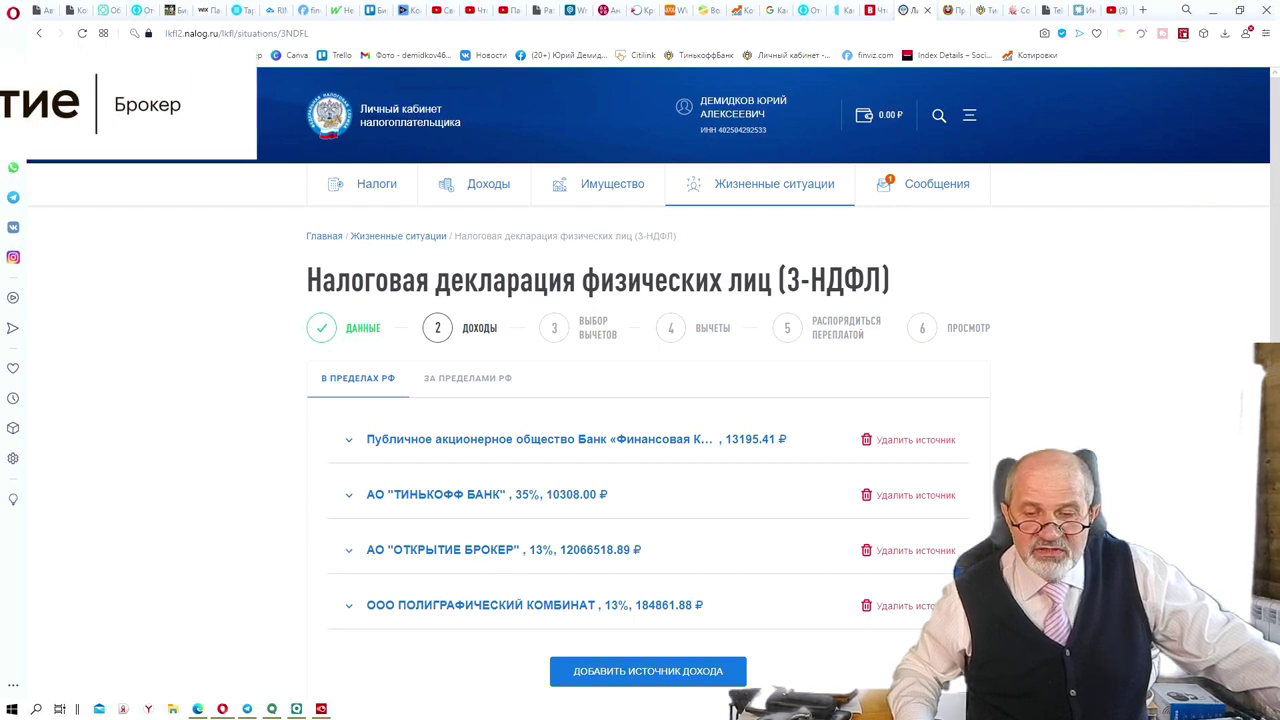
Step: Expand the АО "ОТКРЫТИЕ БРОКЕР" income source and review its organization details and first income entries
scroll(1170, 455, down, 2)
scroll(793, 381, down, 1)
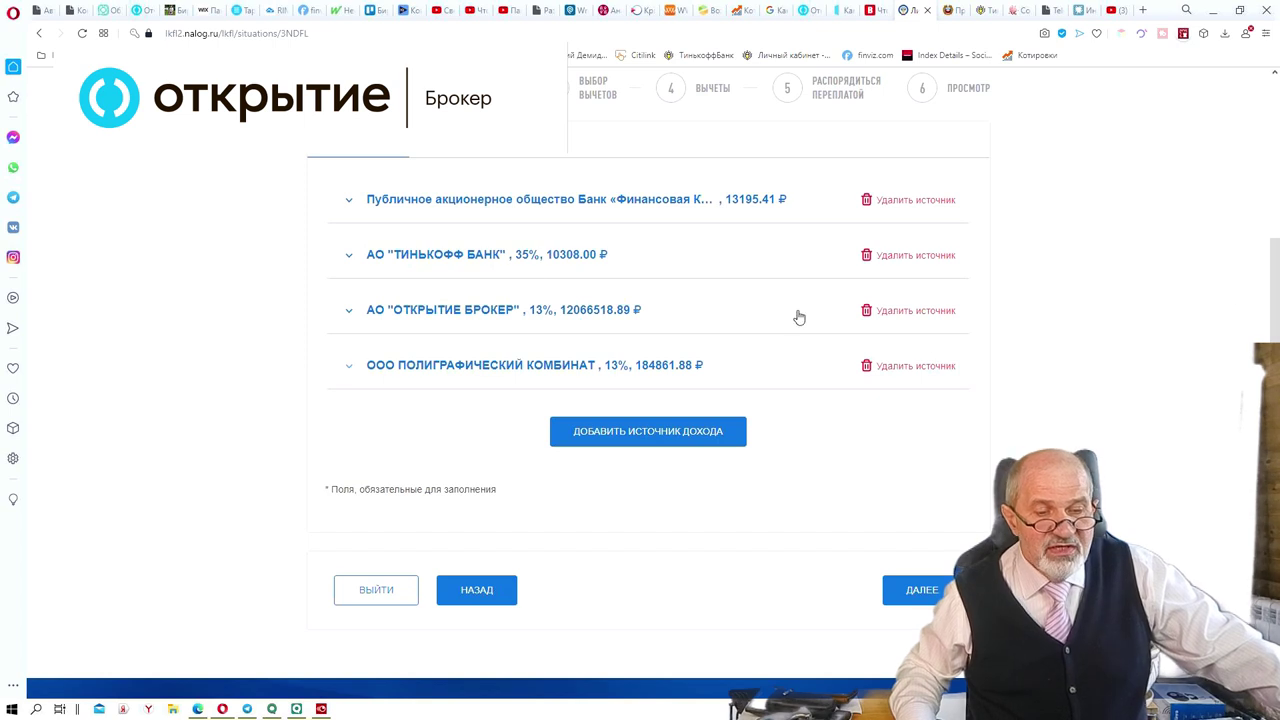
click(474, 316)
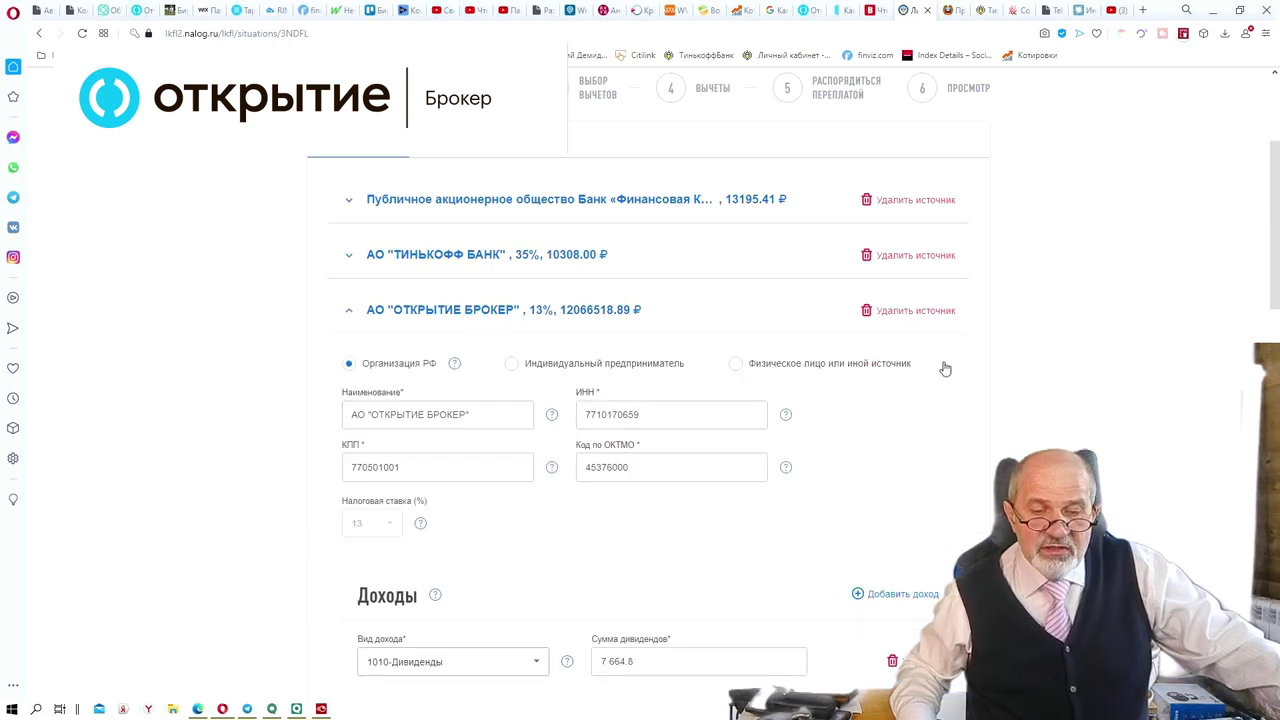
scroll(1072, 364, down, 2)
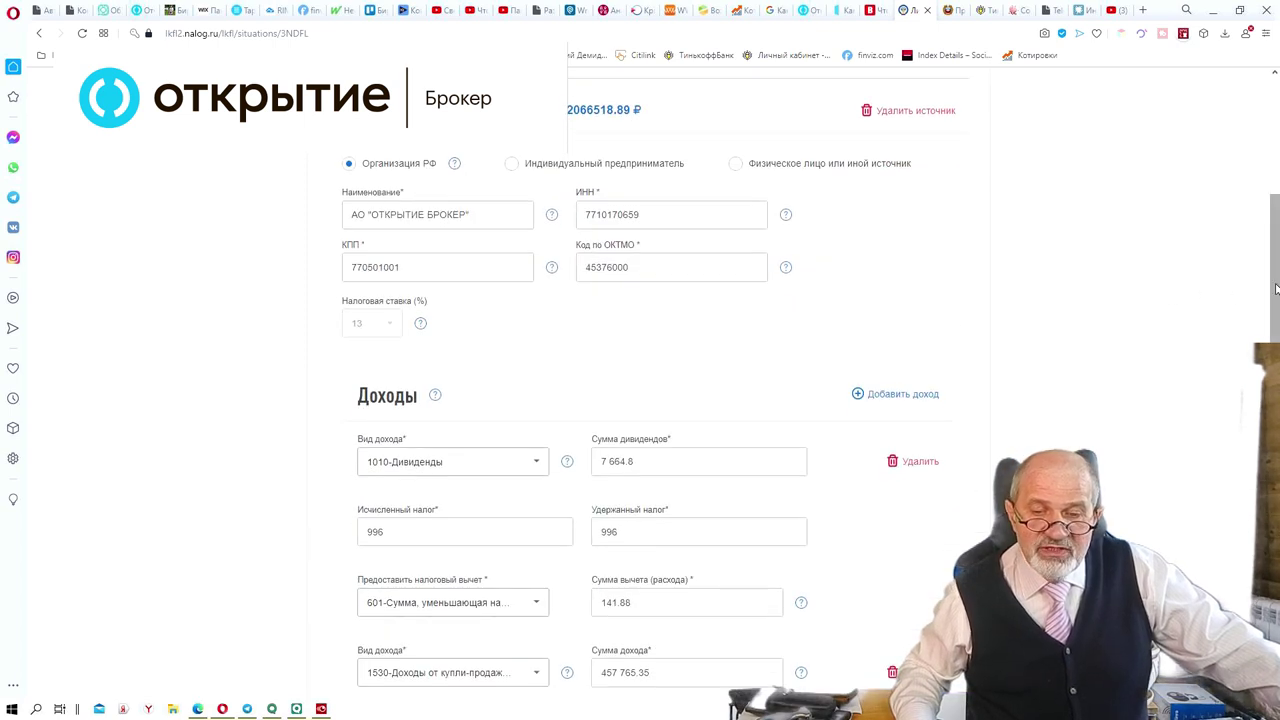
drag(1272, 287, 1276, 311)
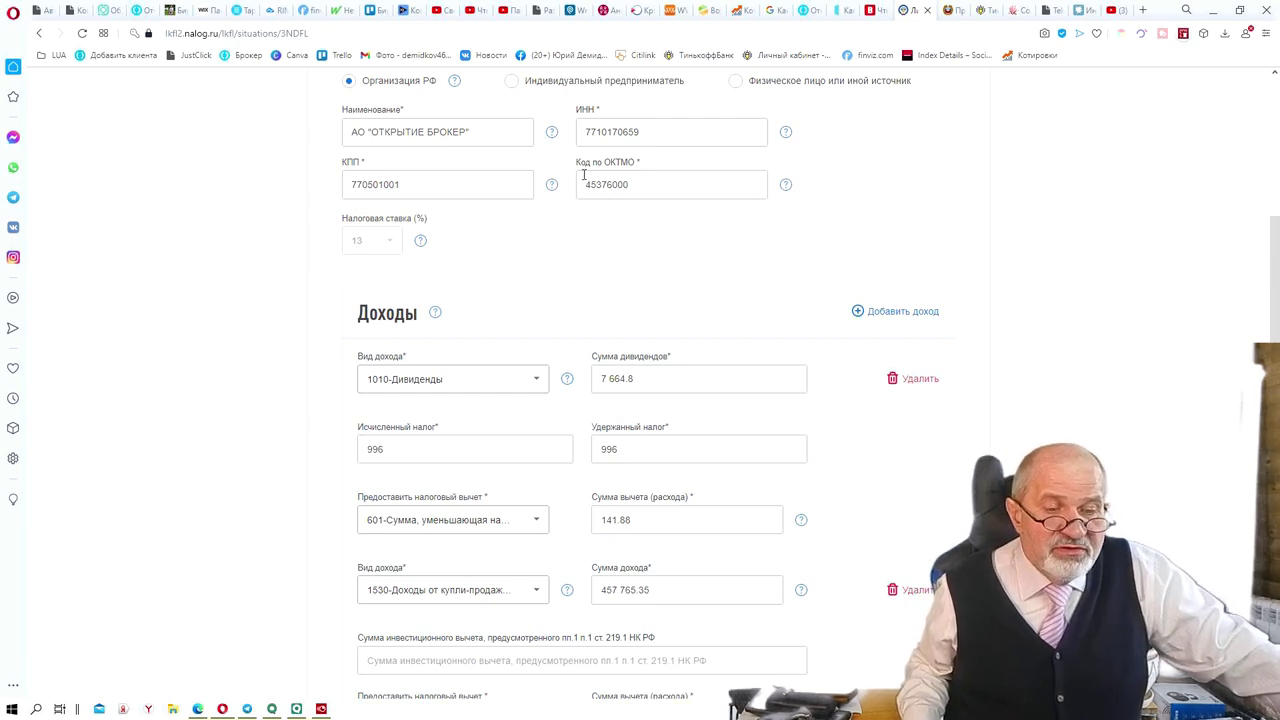
drag(1276, 220, 1266, 256)
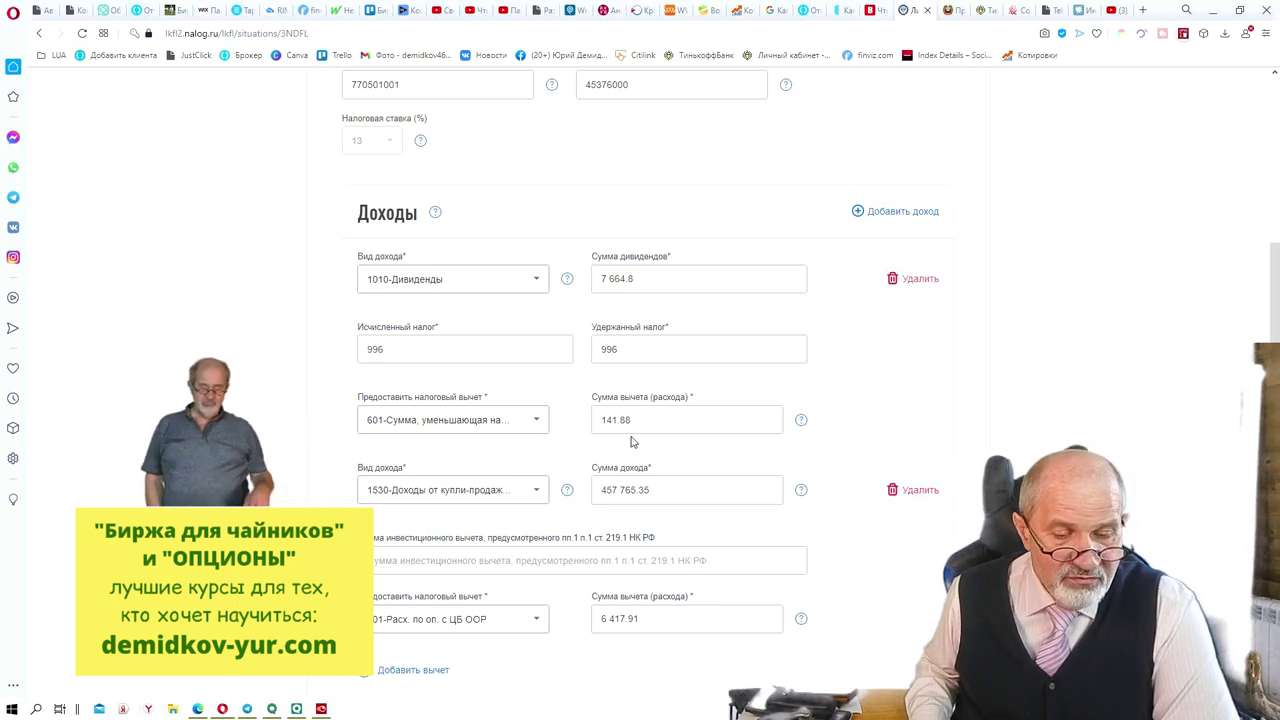
Step: Examine the broker's income codes, their deductions and the overall income and tax amounts in the declaration
scroll(637, 445, down, 2)
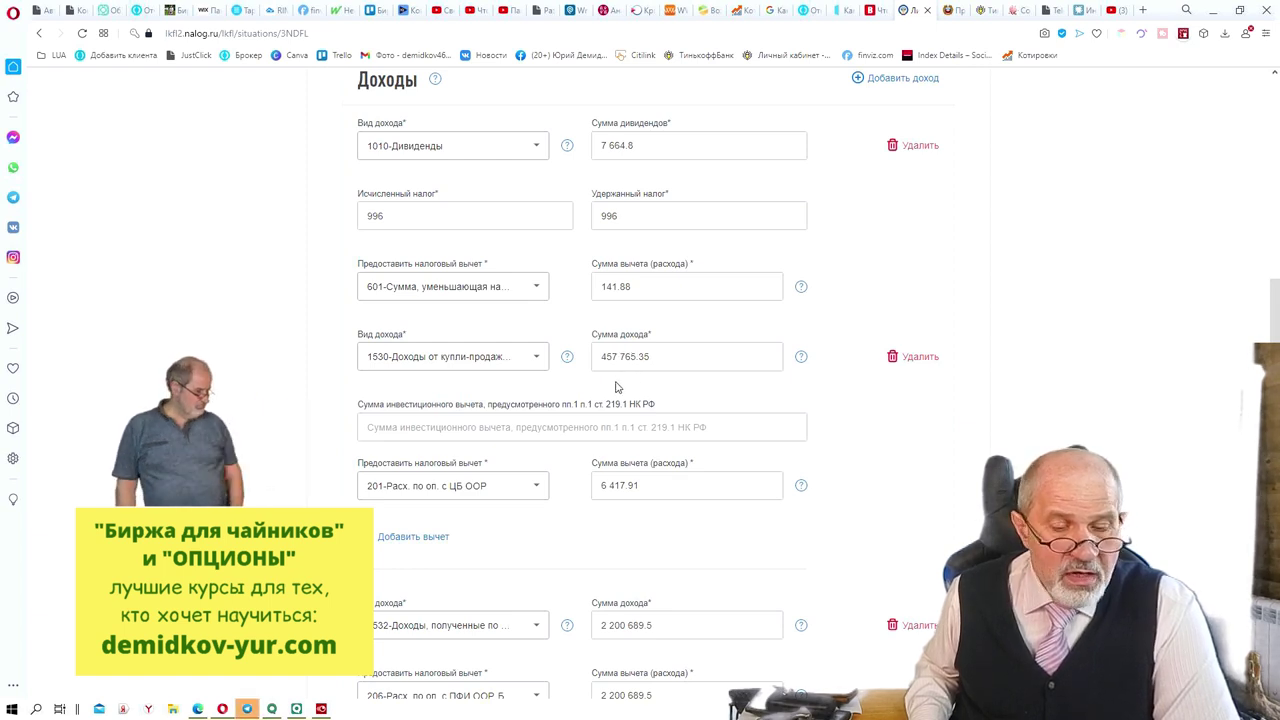
scroll(609, 393, down, 2)
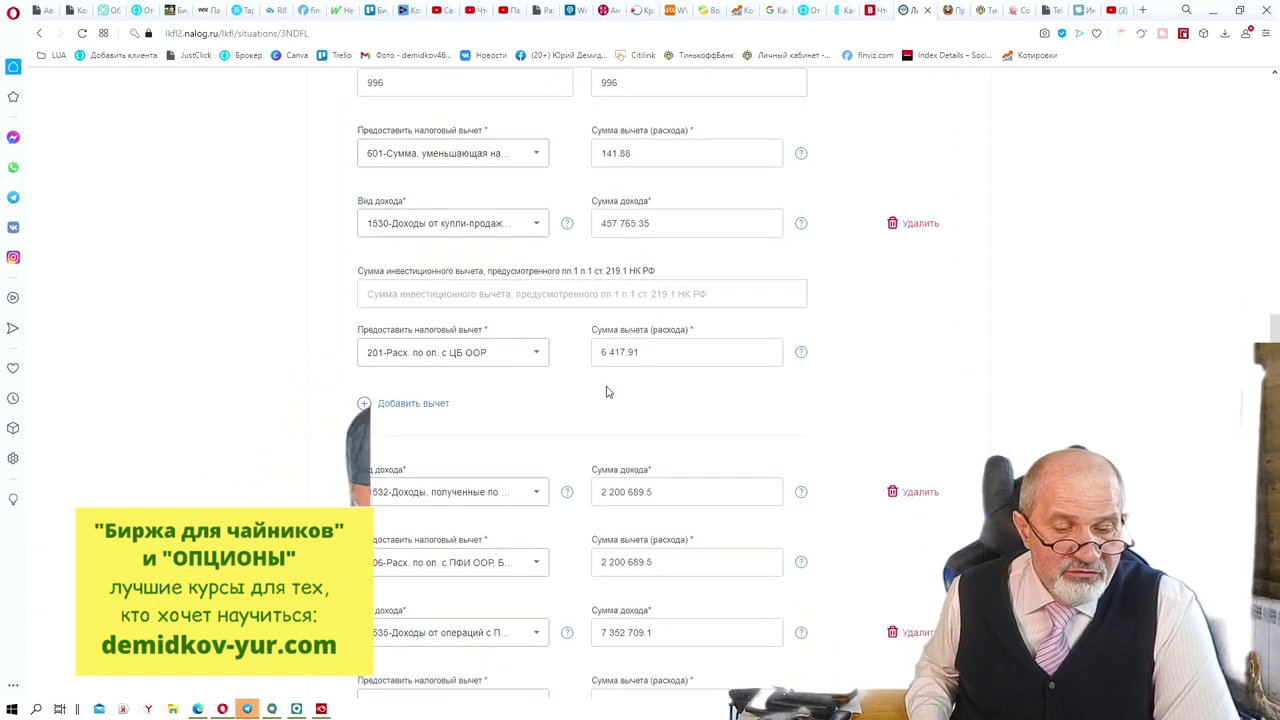
scroll(598, 394, down, 1)
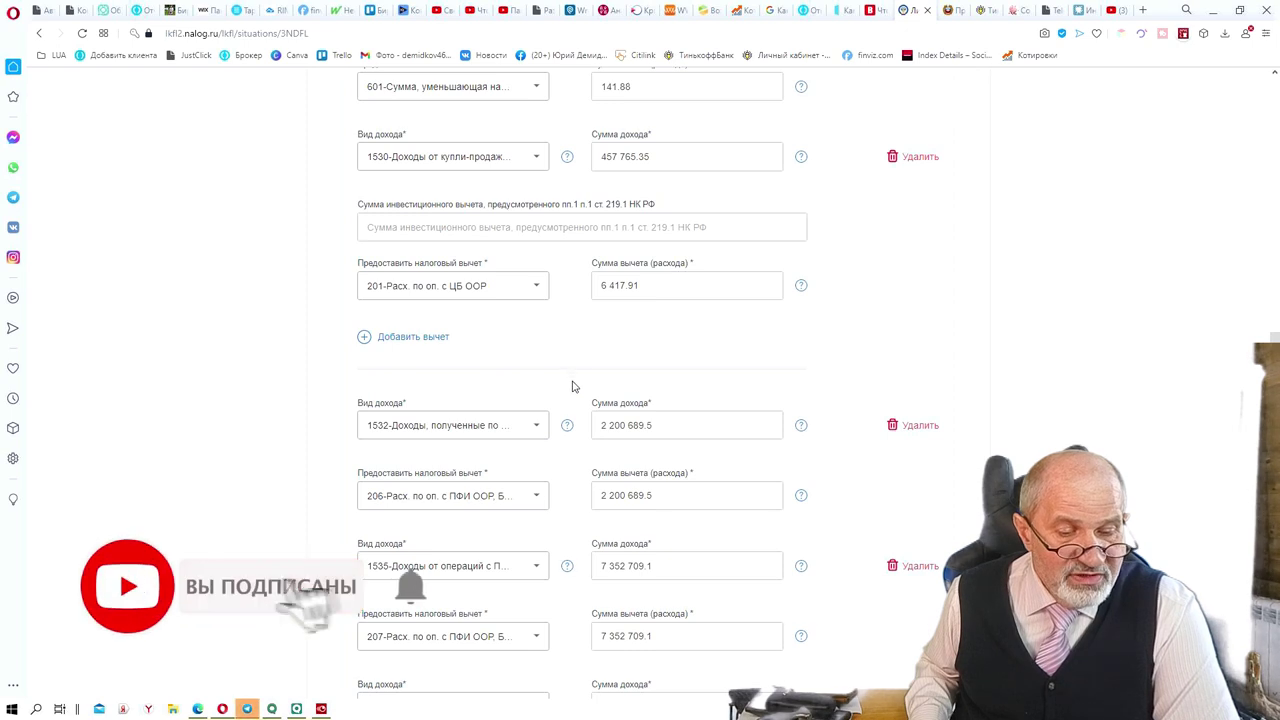
scroll(571, 390, down, 2)
scroll(570, 405, down, 4)
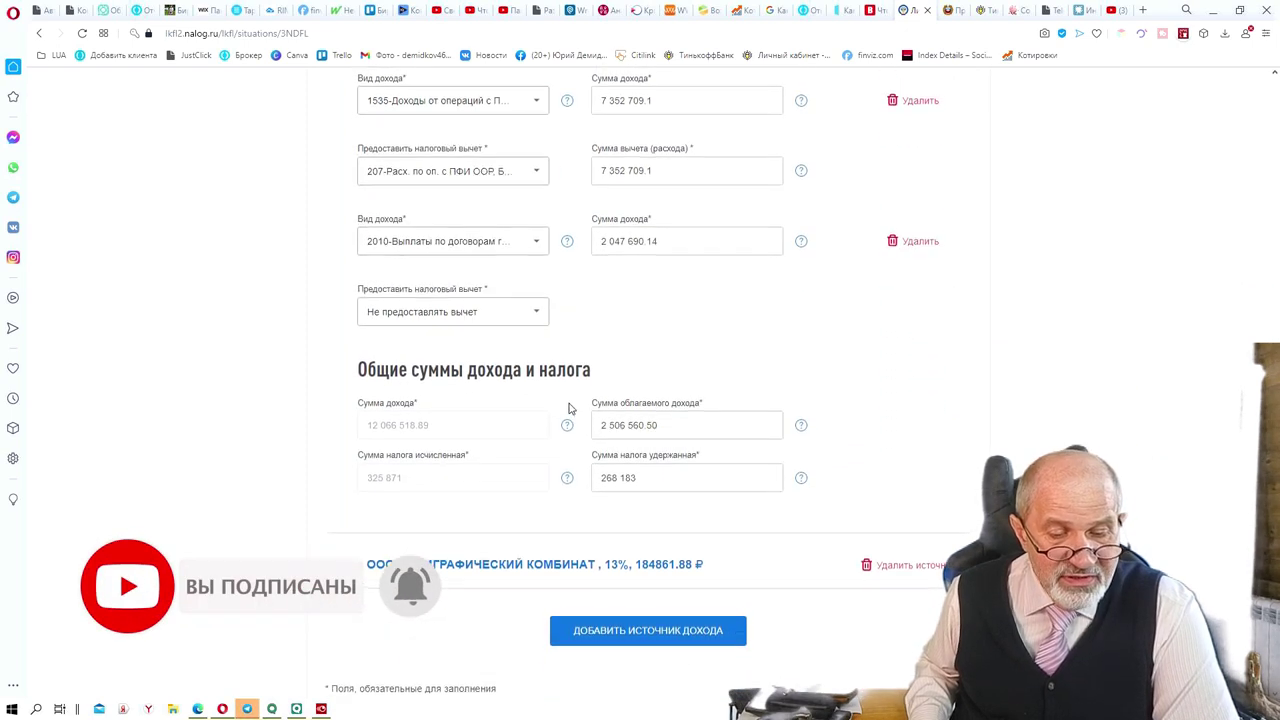
scroll(569, 409, up, 1)
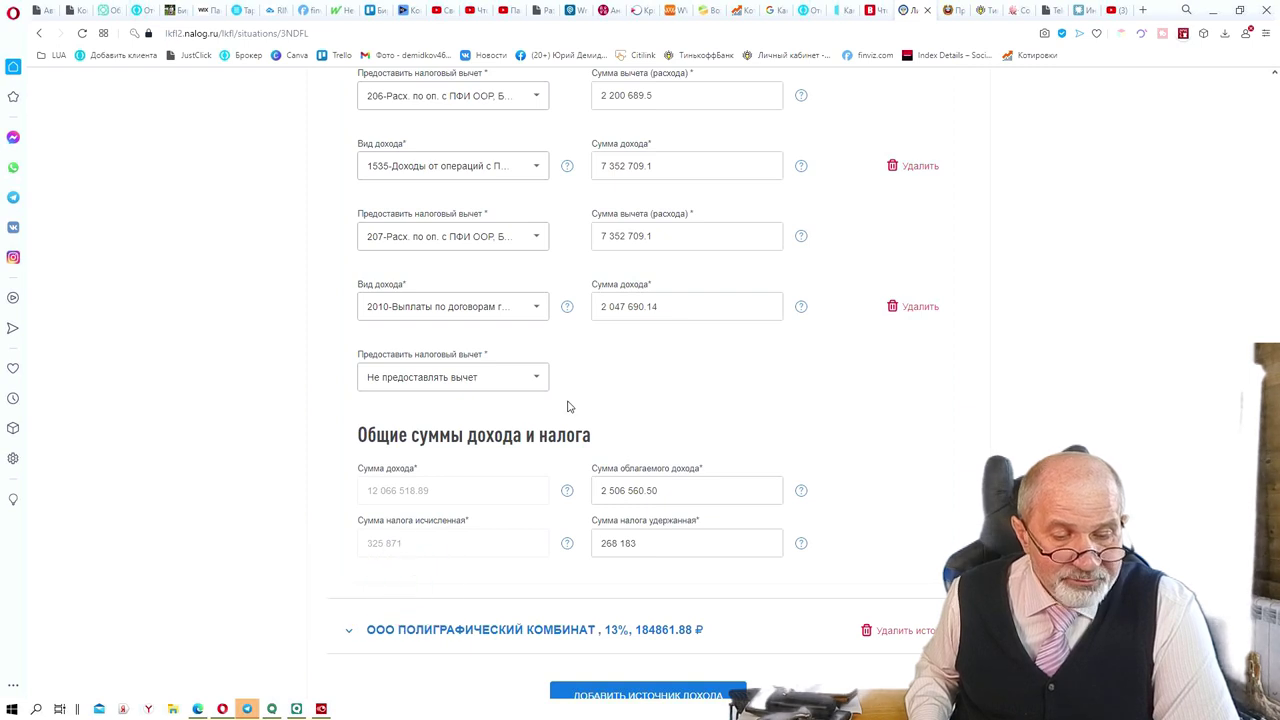
scroll(569, 400, up, 4)
scroll(578, 367, down, 1)
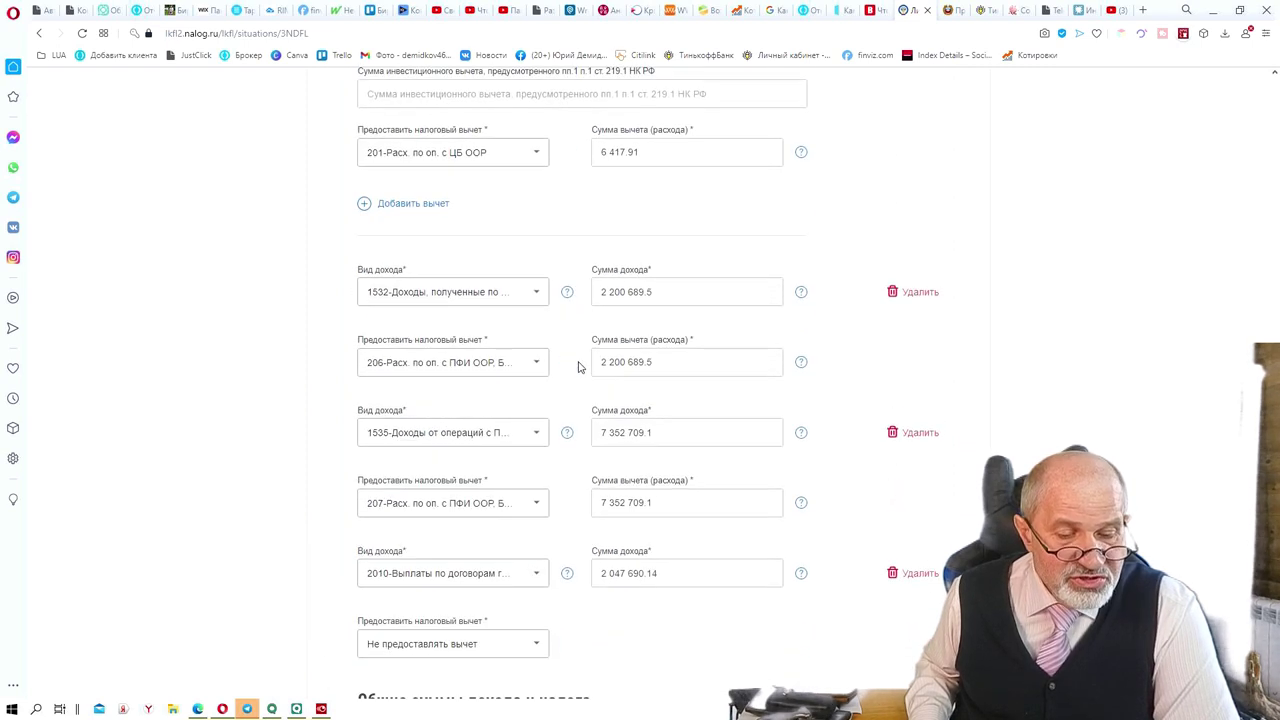
scroll(578, 367, down, 4)
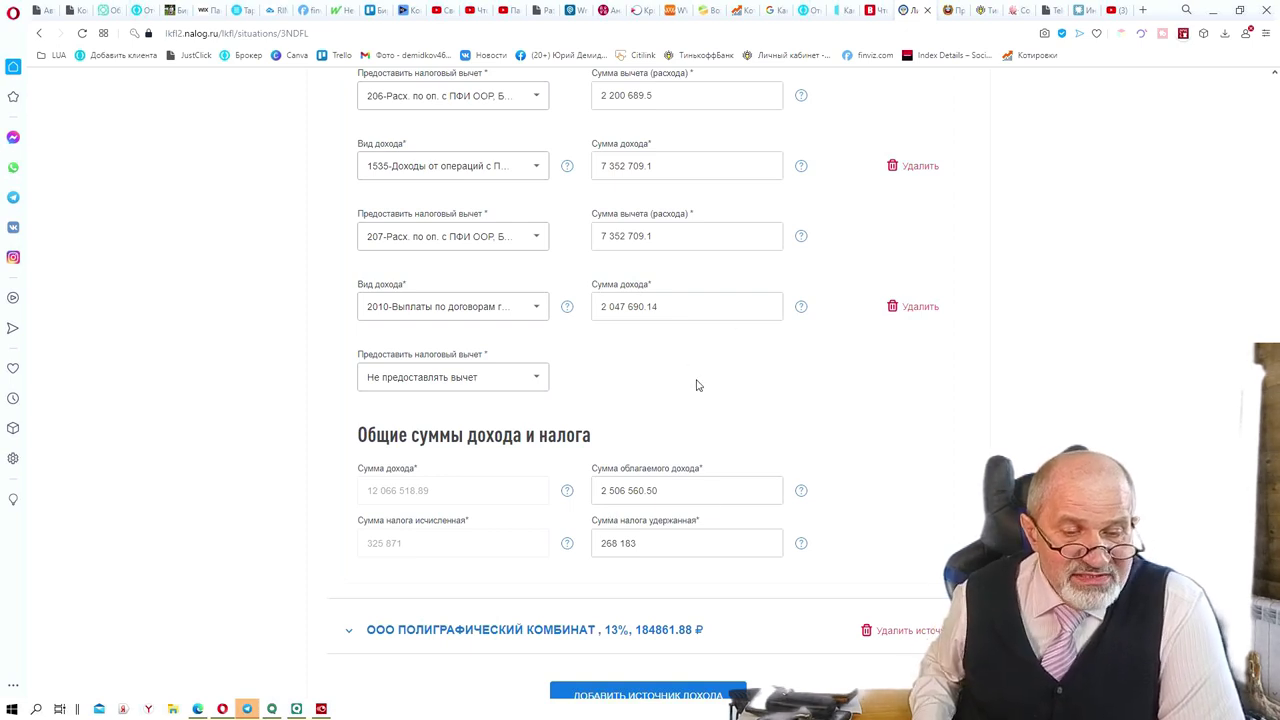
scroll(680, 370, up, 3)
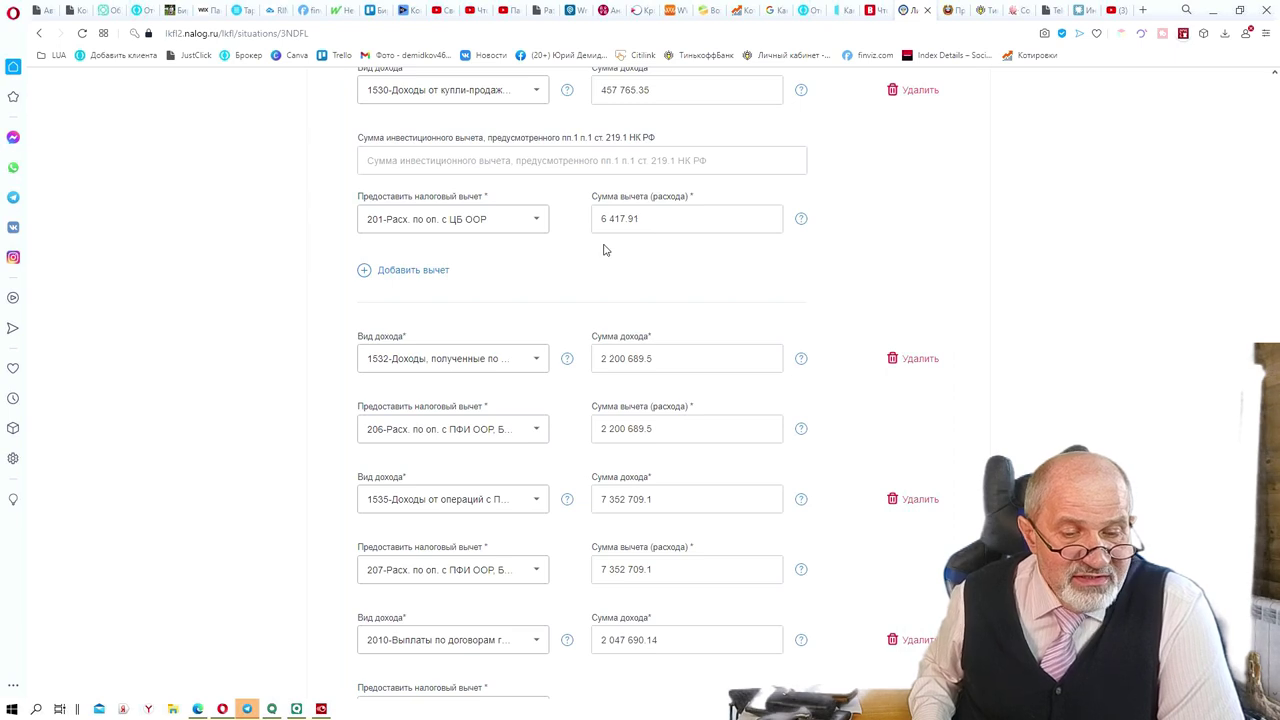
scroll(603, 248, up, 1)
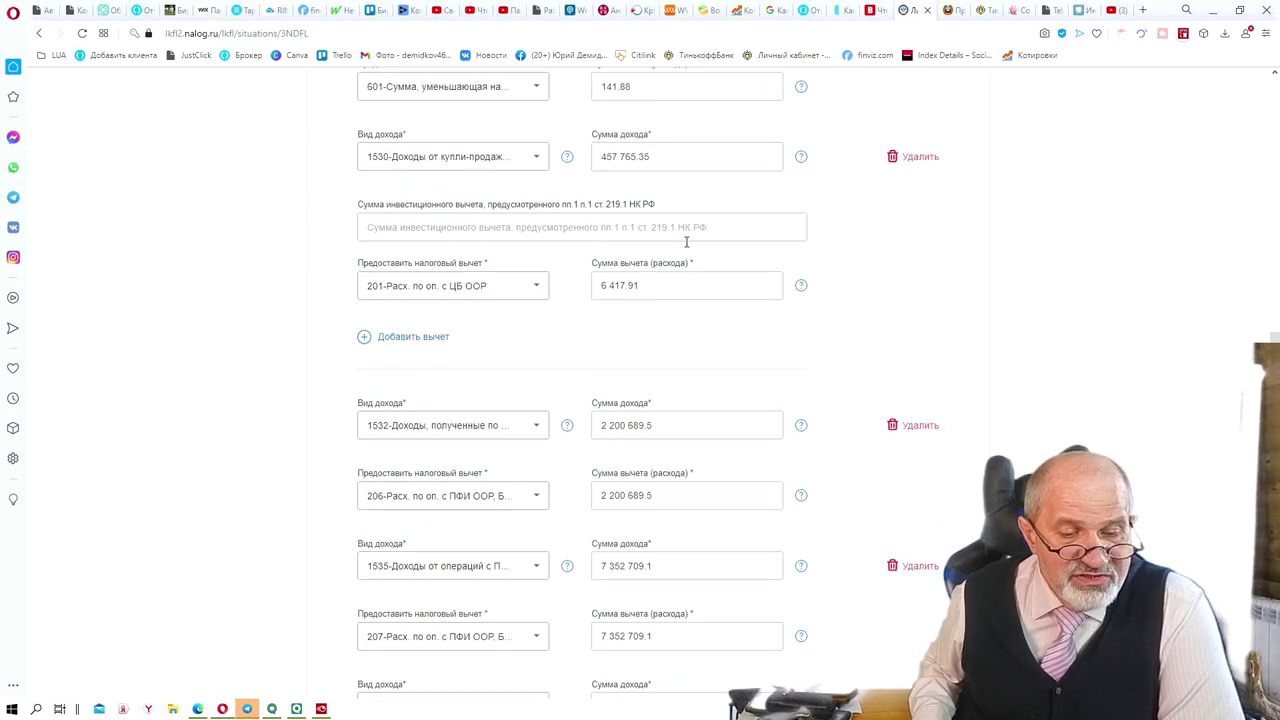
Step: Try switching the 1530 income's deduction to "Не предоставлять вычет" and back to "201-Расх. по оп. с ЦБ ООР", and reload the page
click(537, 287)
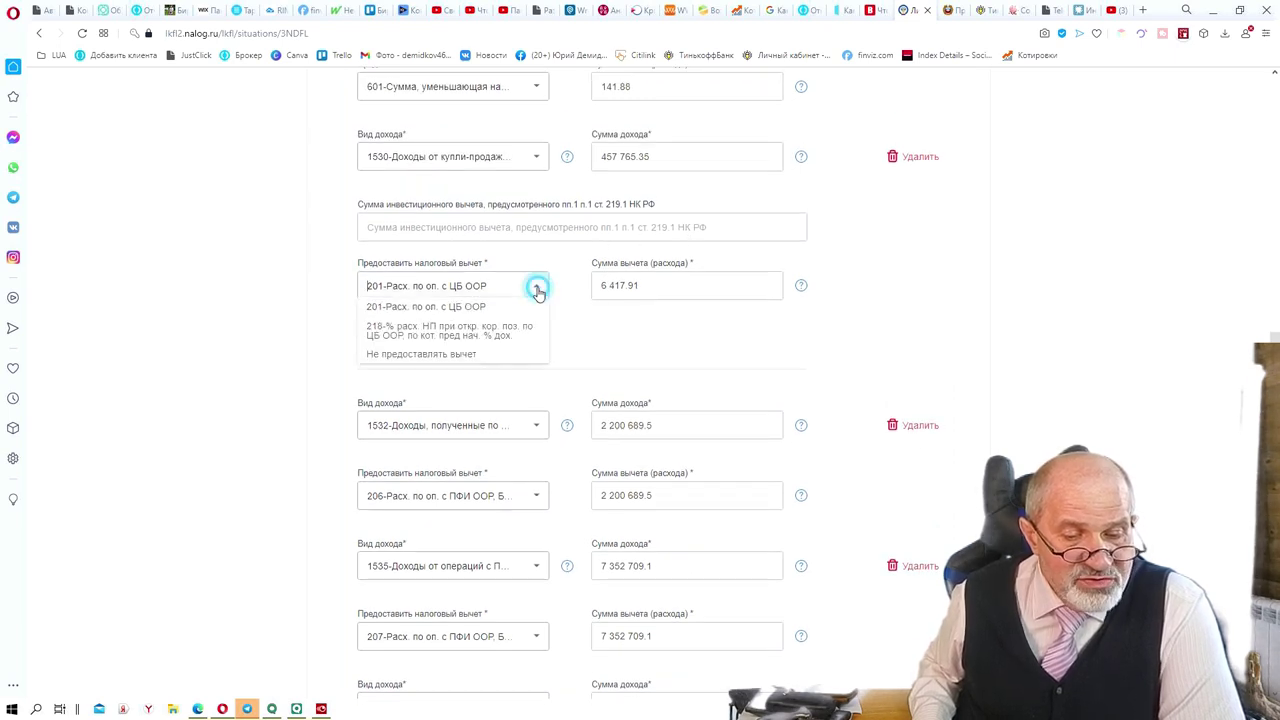
click(450, 353)
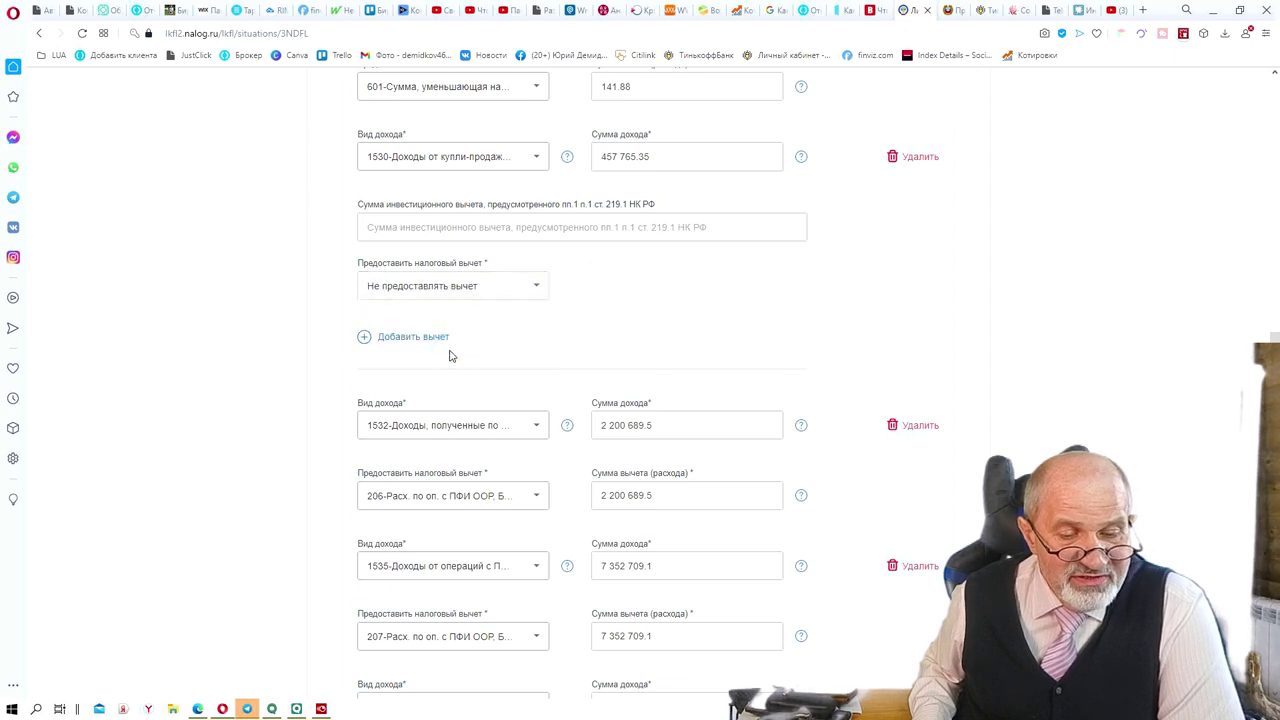
click(535, 291)
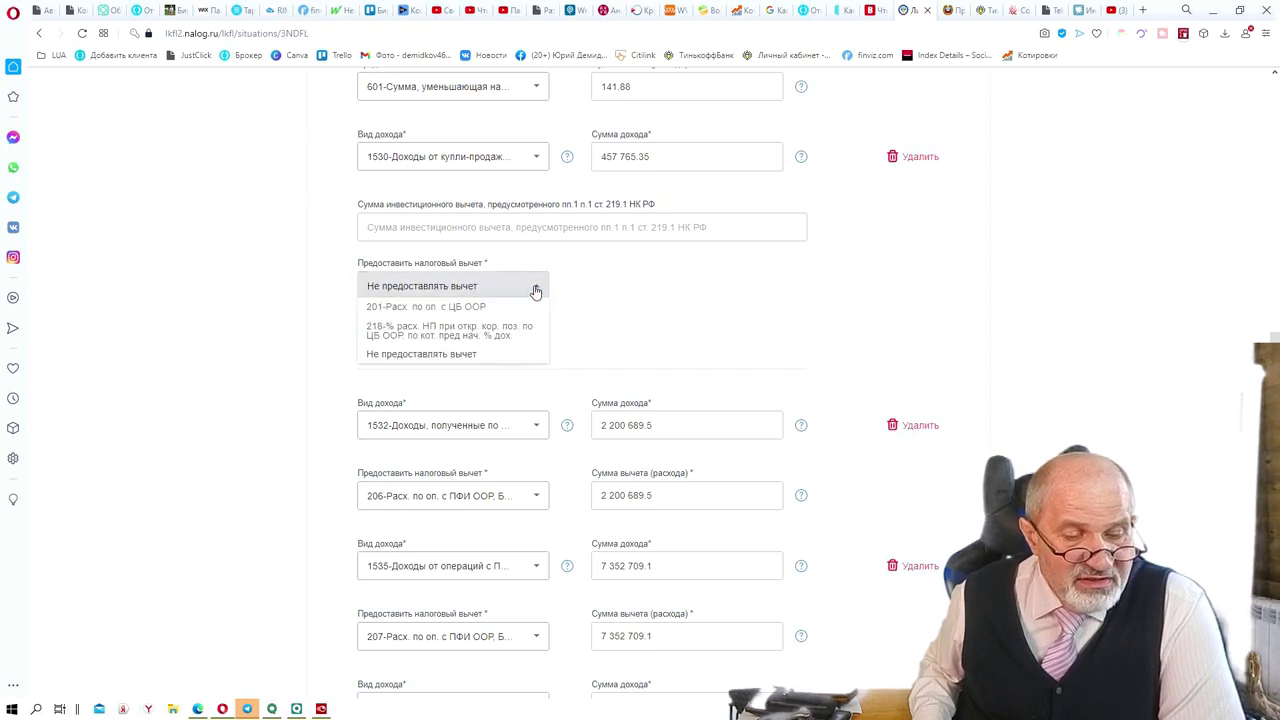
click(420, 310)
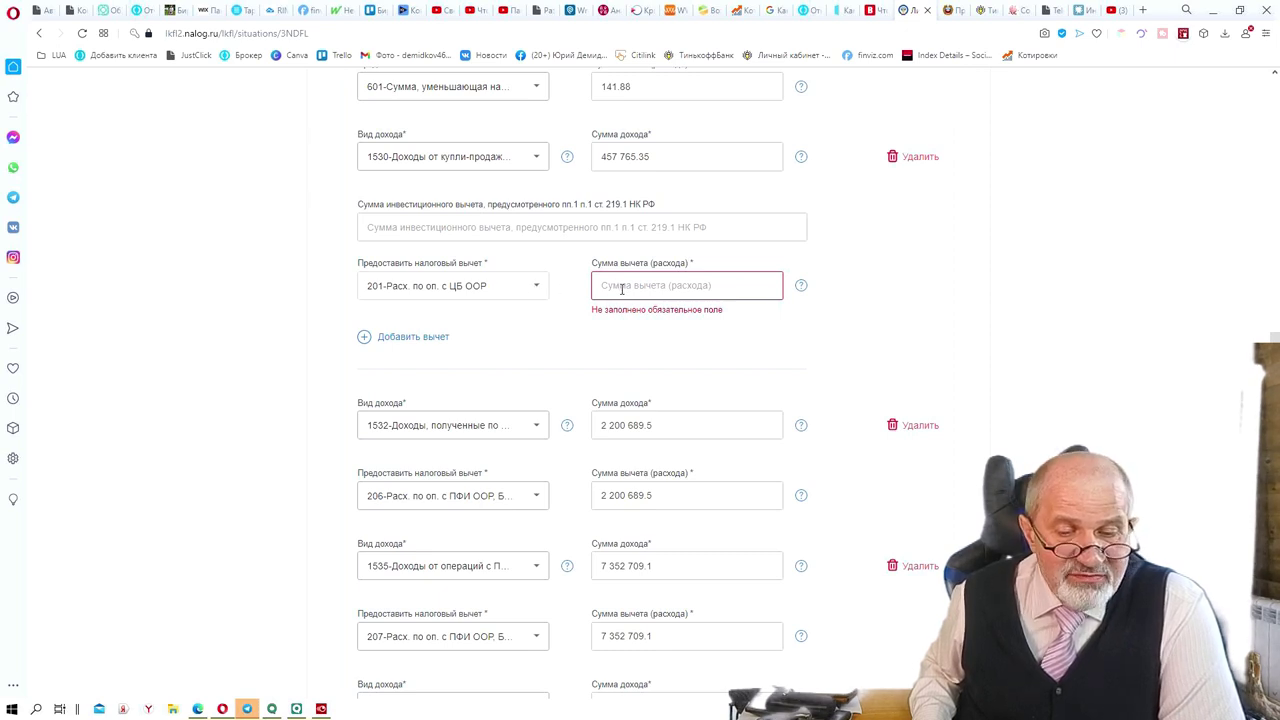
click(82, 33)
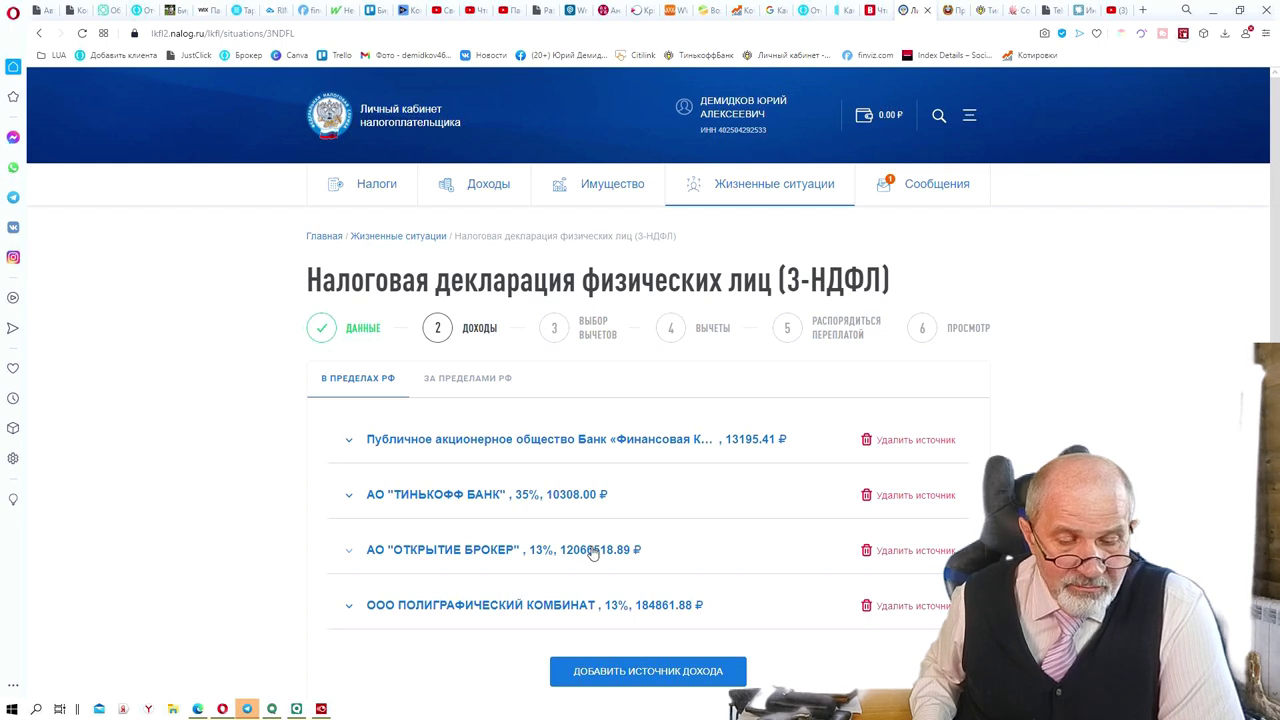
Step: Expand the АО "ОТКРЫТИЕ БРОКЕР" source again and bring up its 1530 income and 201 deduction
click(593, 553)
scroll(590, 545, down, 4)
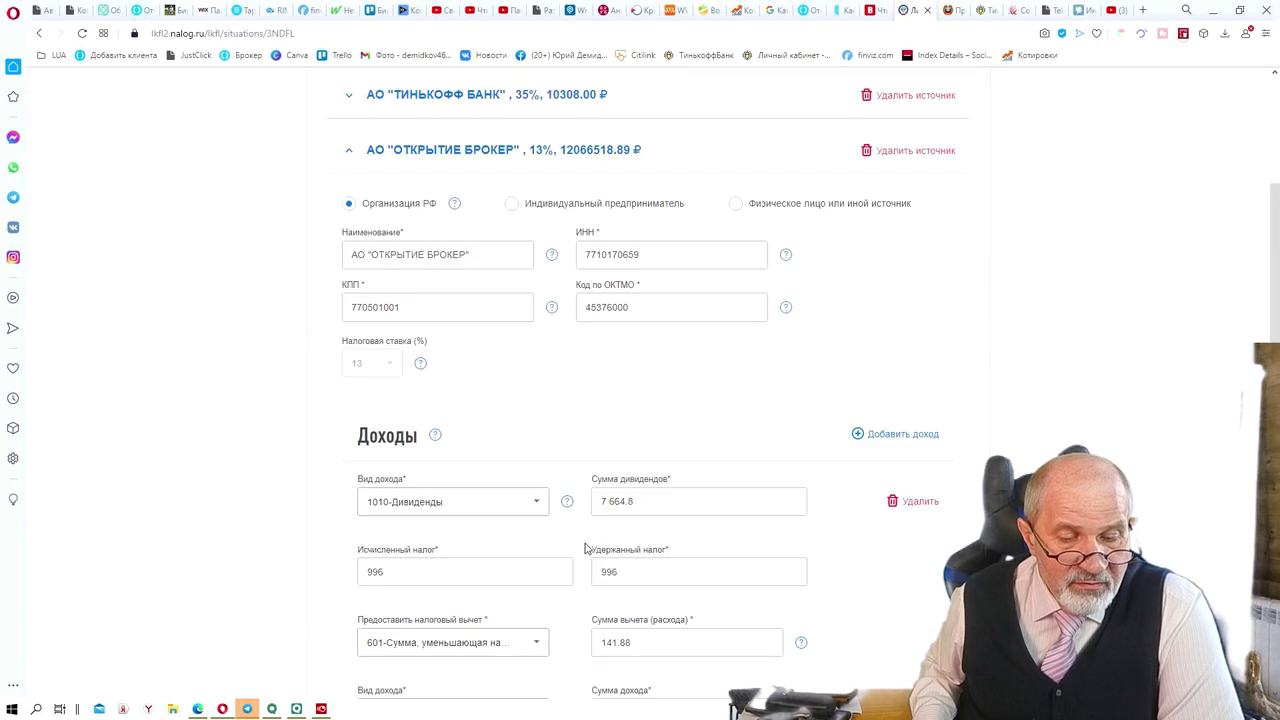
scroll(630, 431, down, 4)
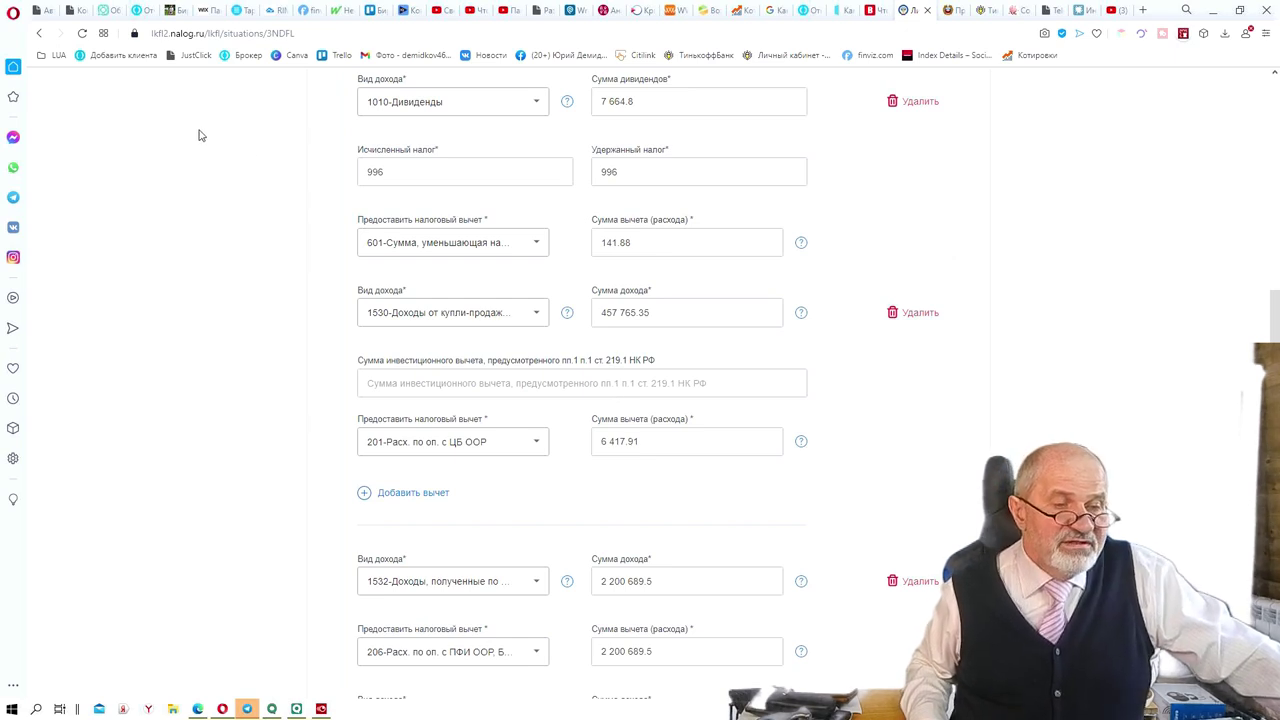
Step: Switch to the Открытие Брокер account and examine the income, expenses and tax base in the 2020 tax calculator
click(143, 10)
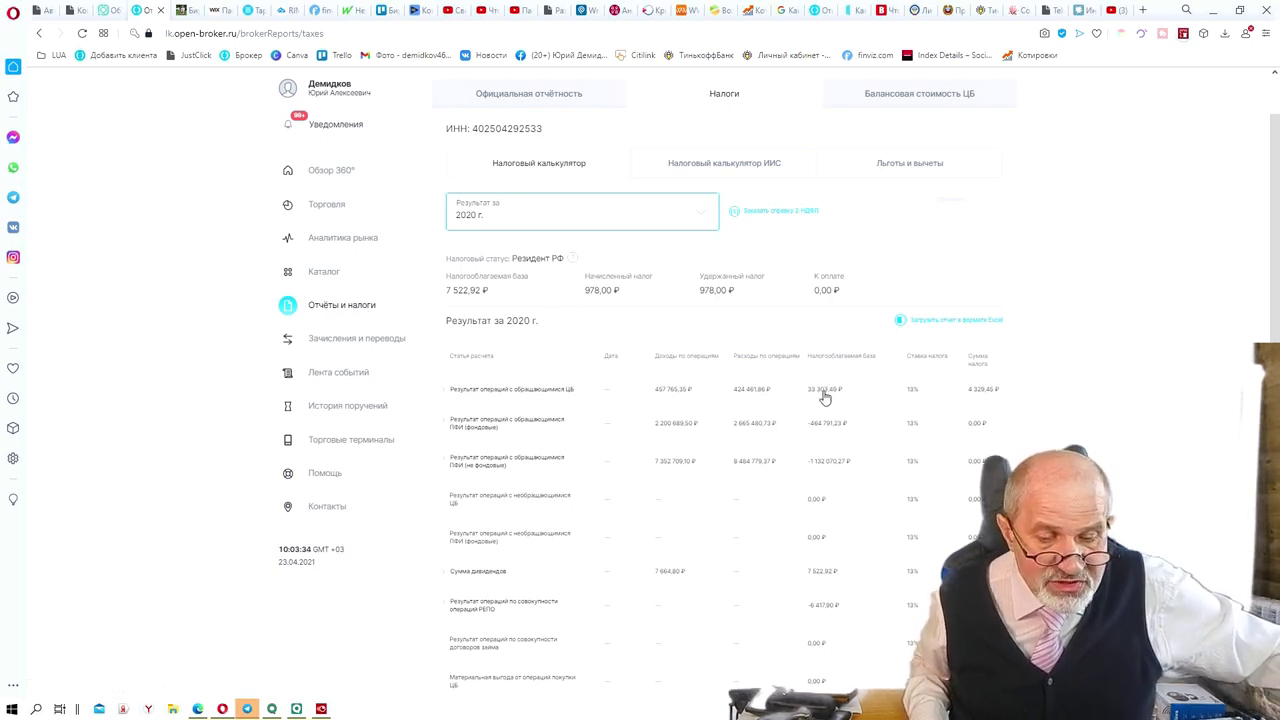
scroll(818, 411, down, 2)
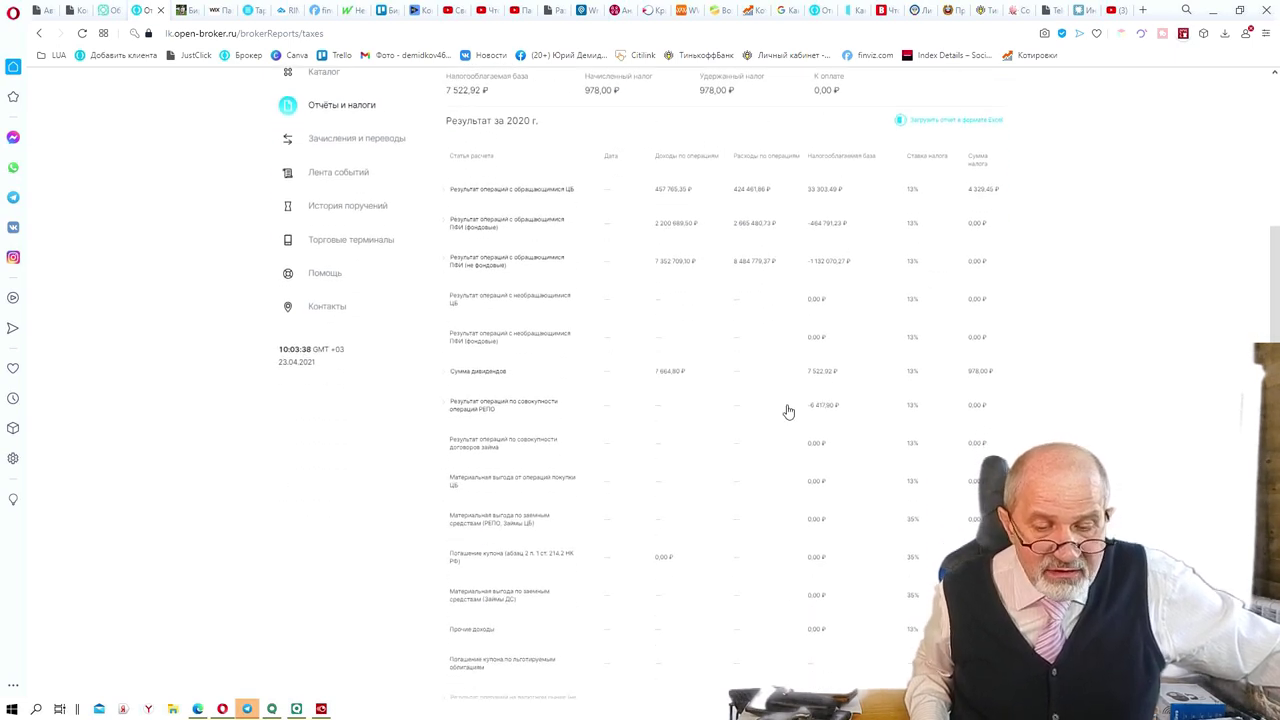
scroll(782, 418, down, 2)
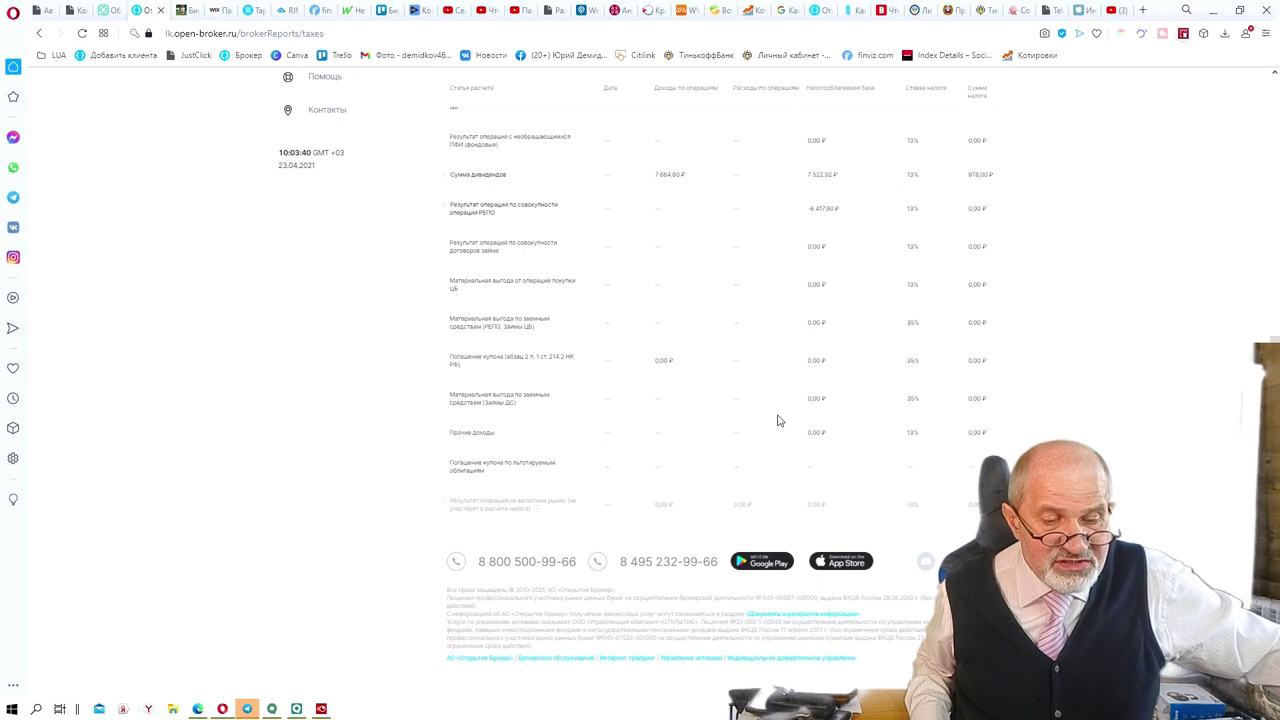
scroll(779, 420, up, 1)
scroll(770, 401, up, 2)
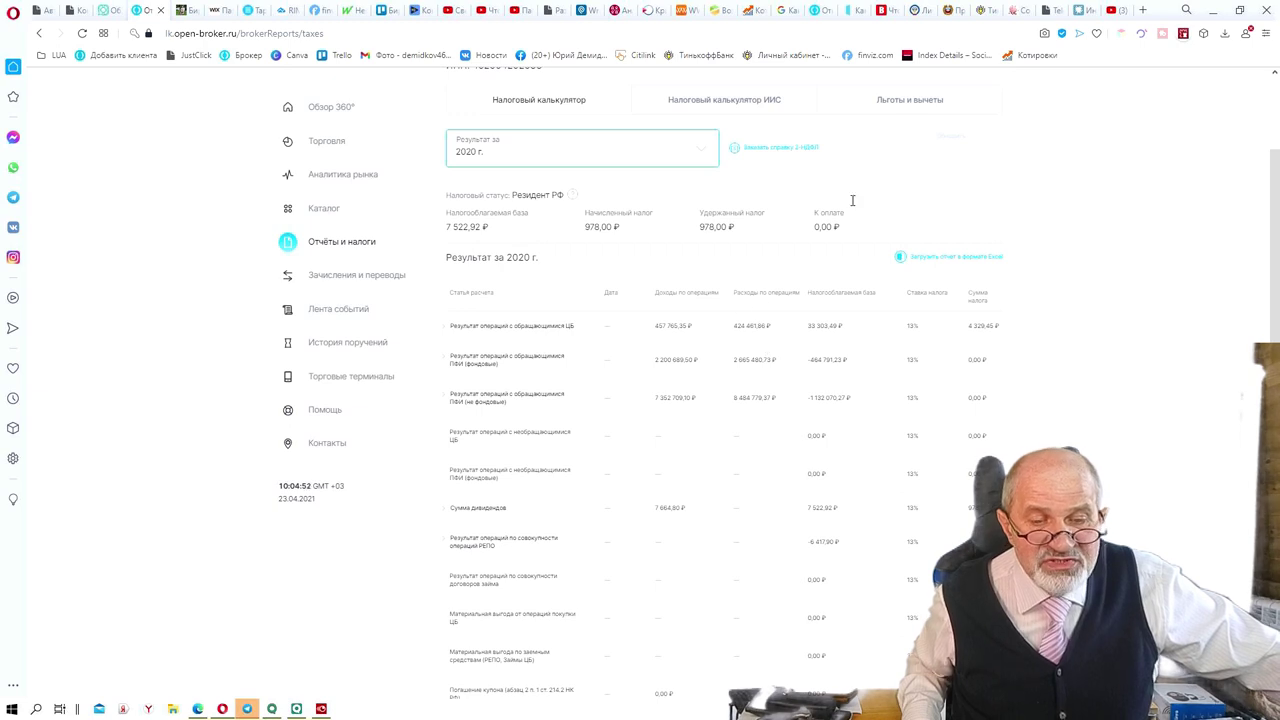
Step: Check the declaration's deduction against the broker's tax results and open the broker's official reporting section
click(912, 10)
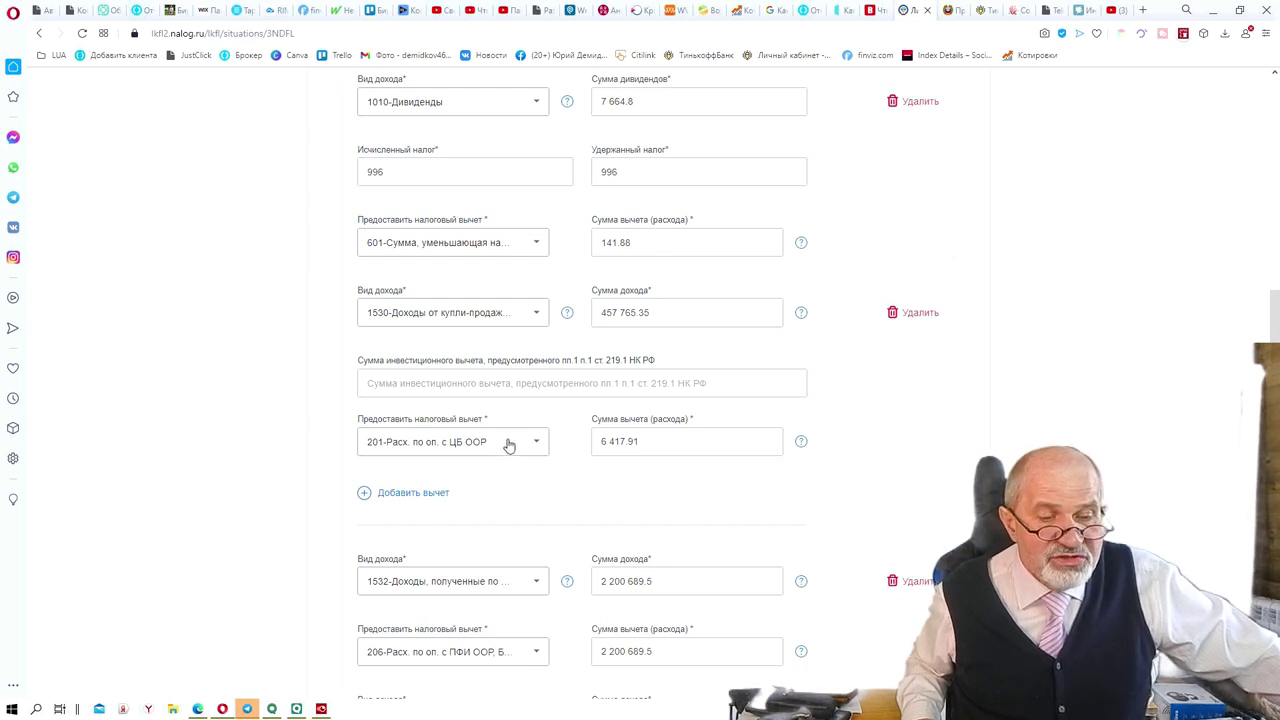
click(145, 12)
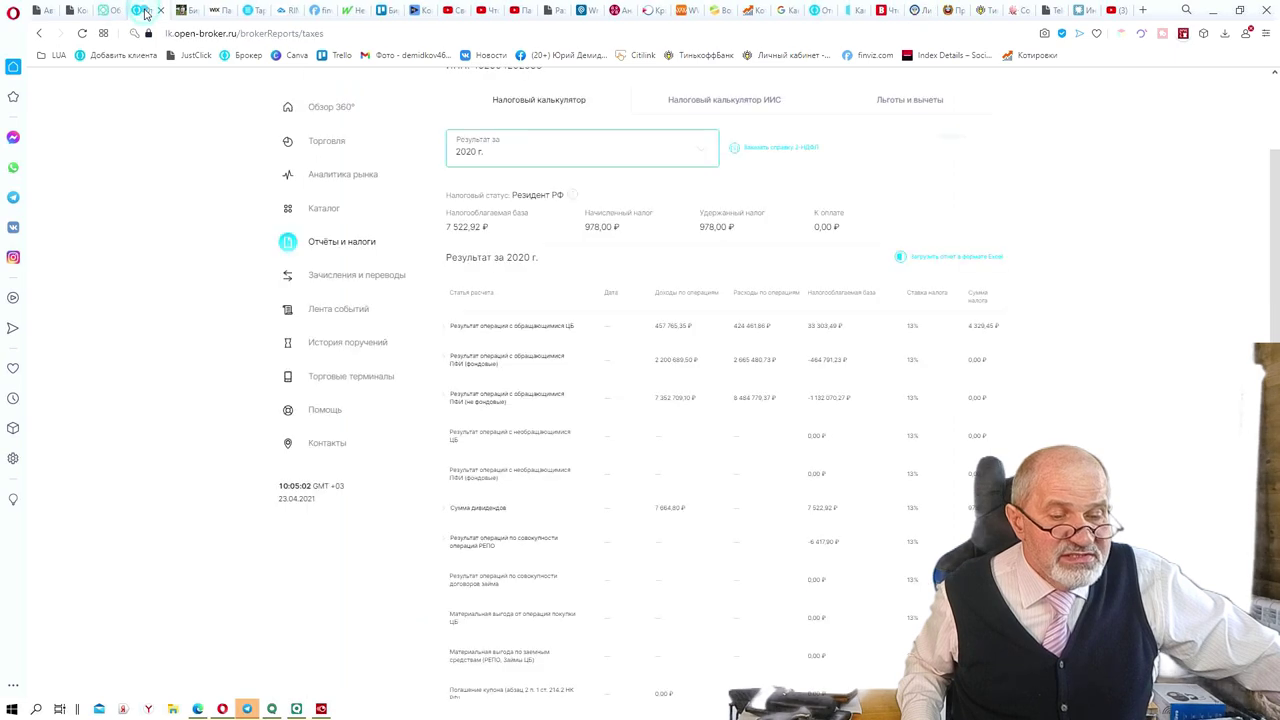
scroll(573, 267, up, 1)
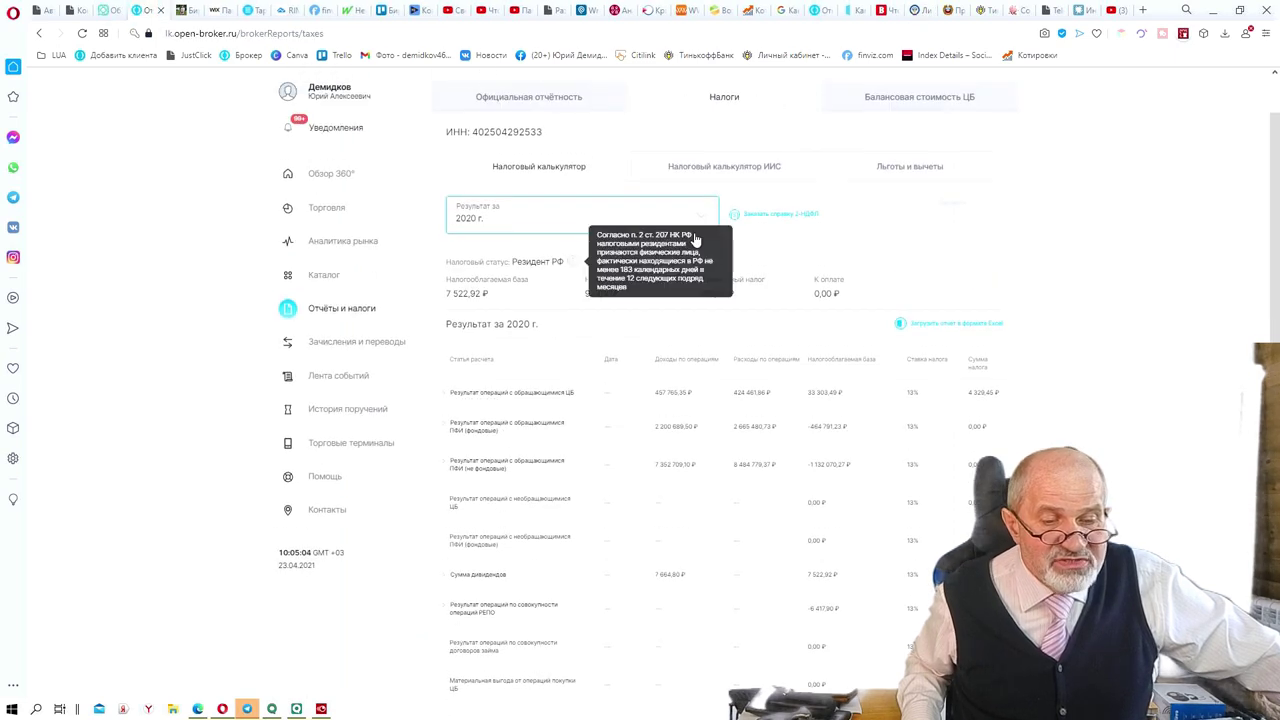
click(702, 220)
click(702, 220)
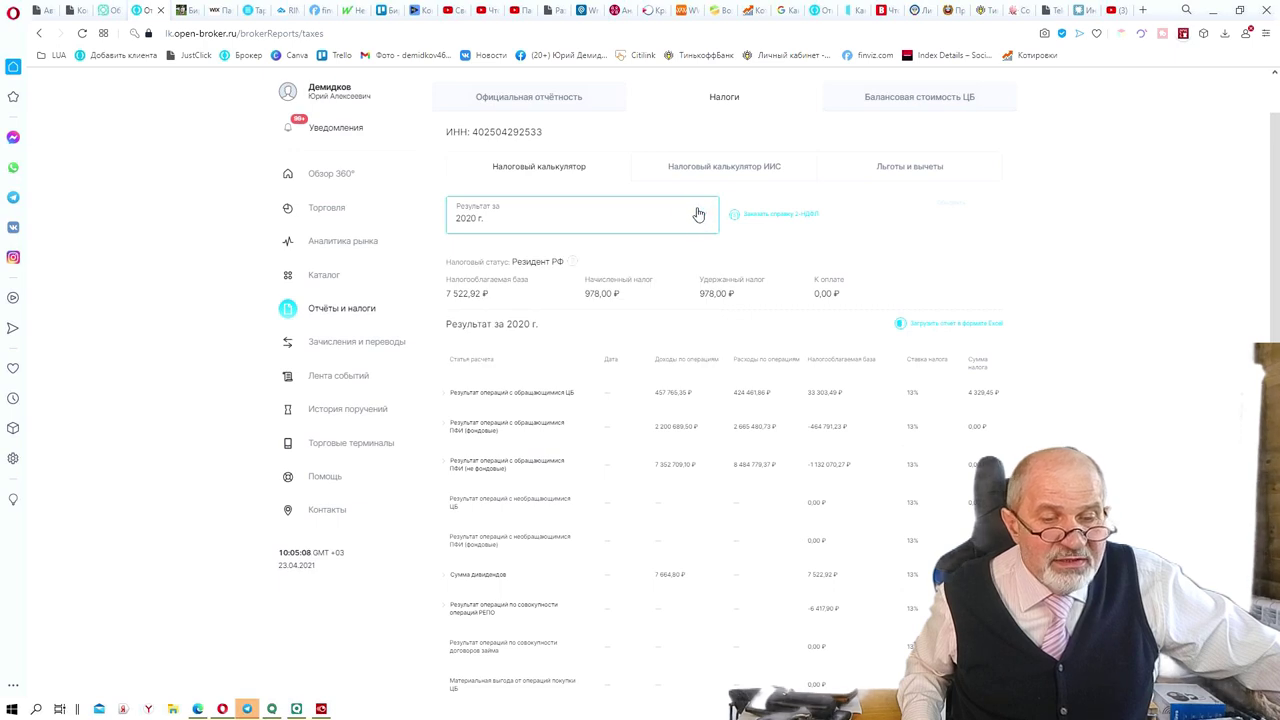
click(535, 98)
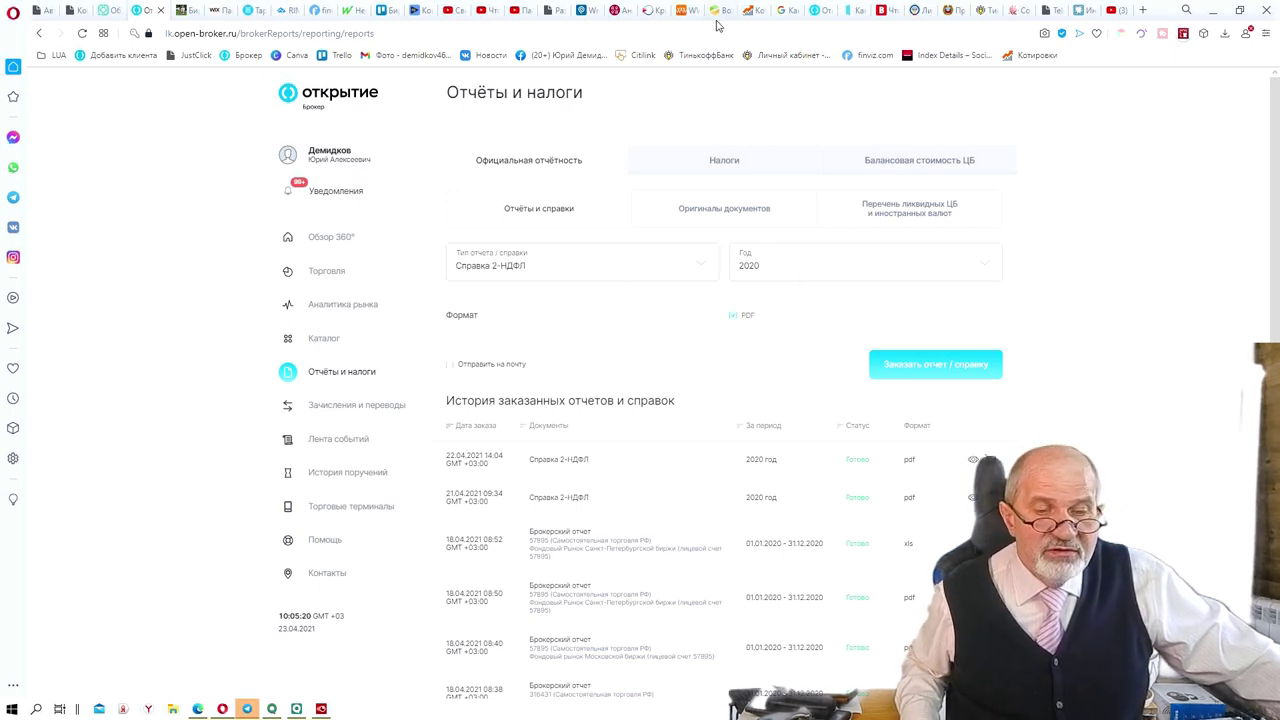
Step: Return to the declaration's income entries and switch to Microsoft Edge to view the broker's 2020 income and tax certificate PDF
click(916, 12)
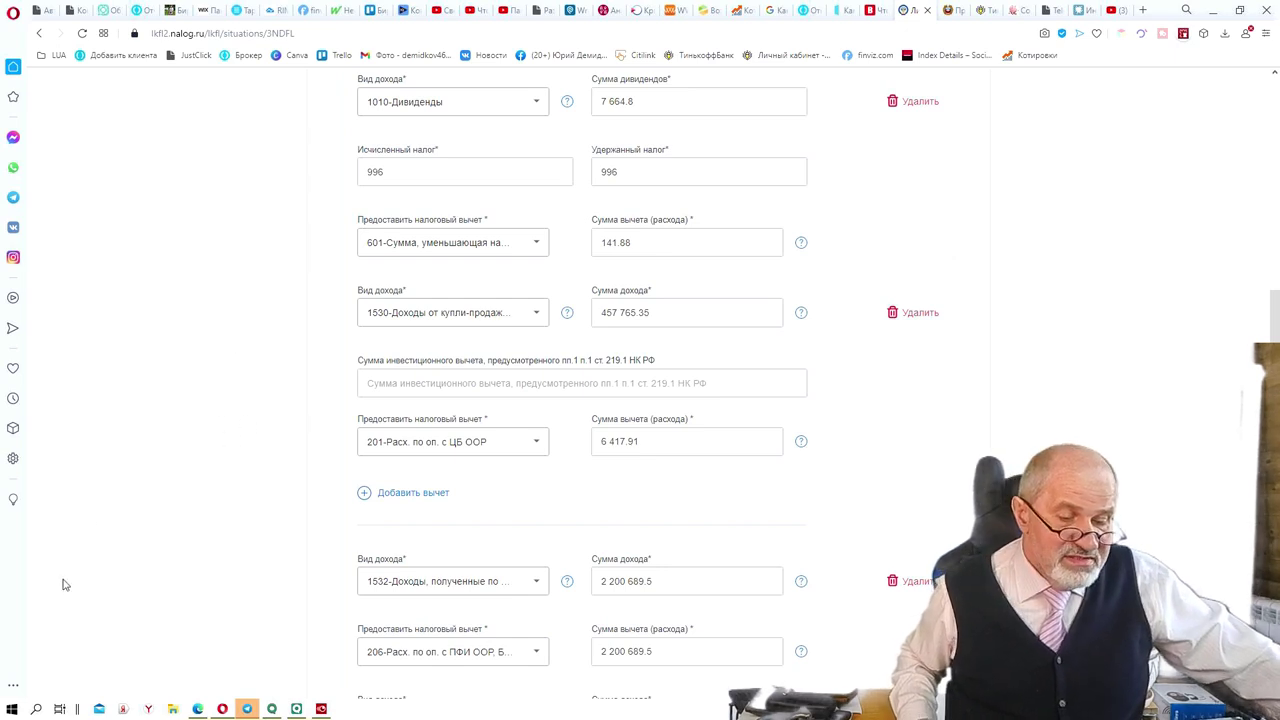
click(200, 708)
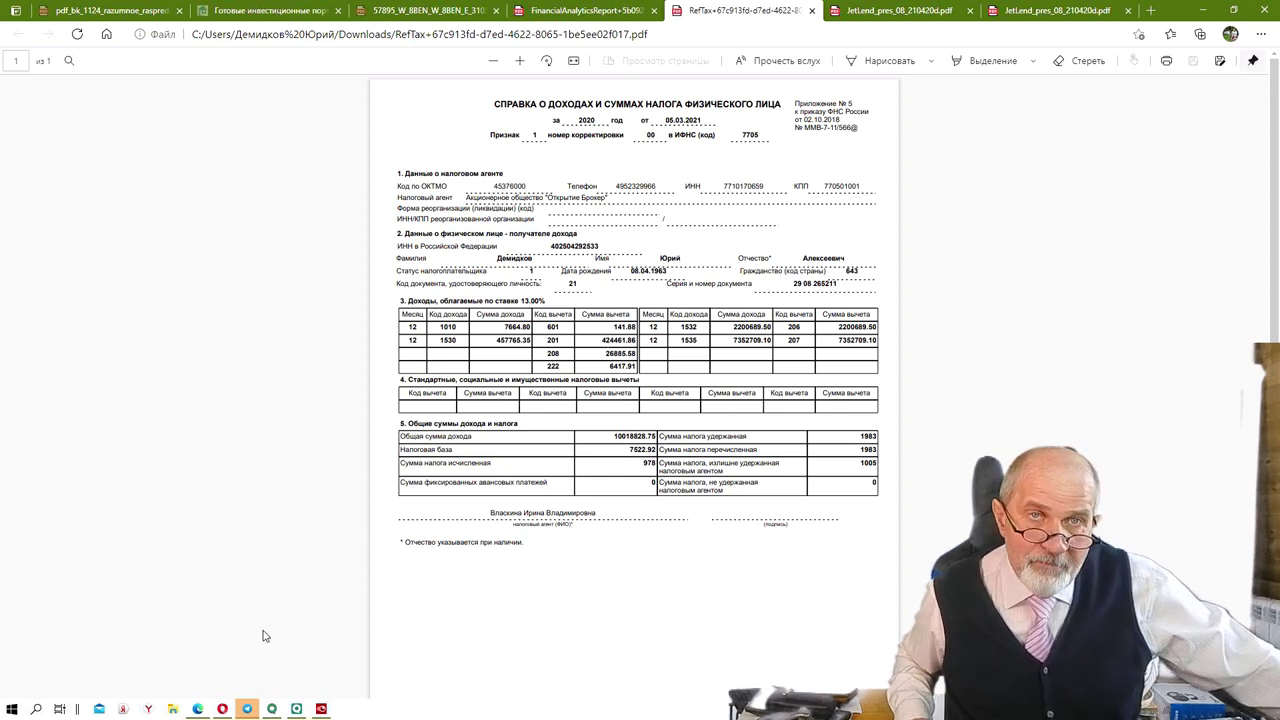
Step: Compare the declaration's 1530 income with the broker's certificate and check which deduction codes are available for it
click(222, 709)
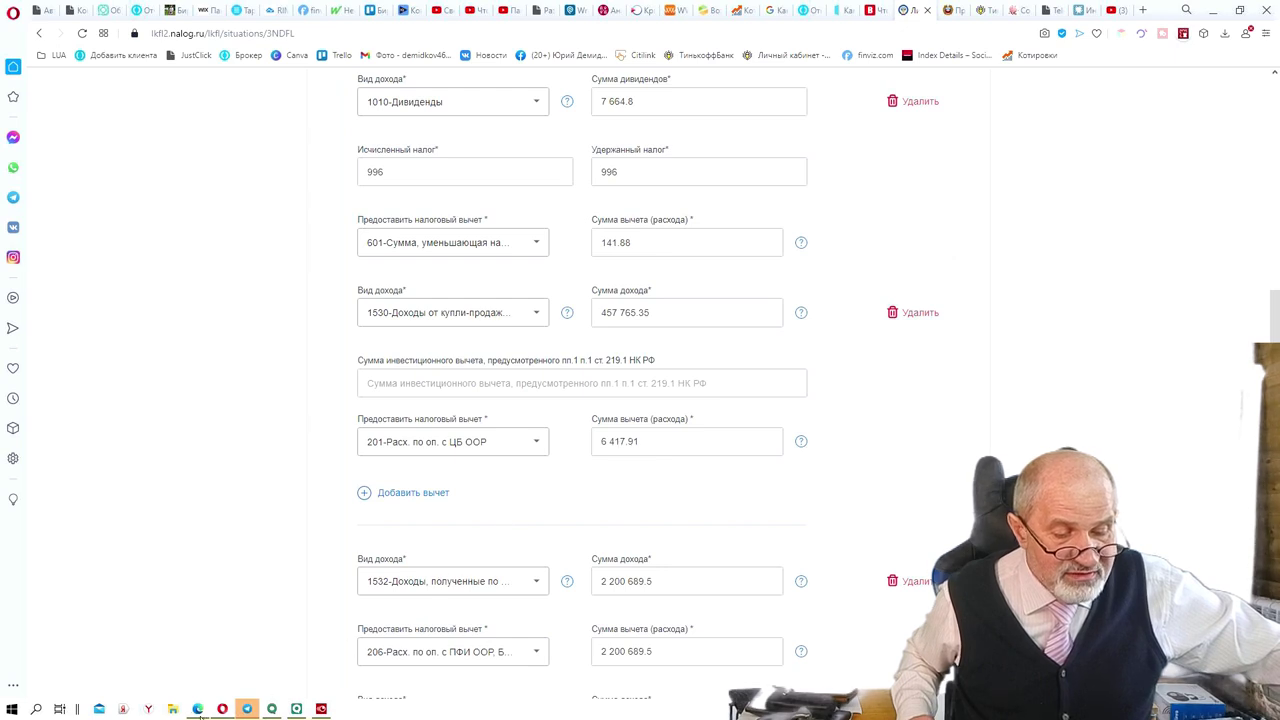
click(198, 709)
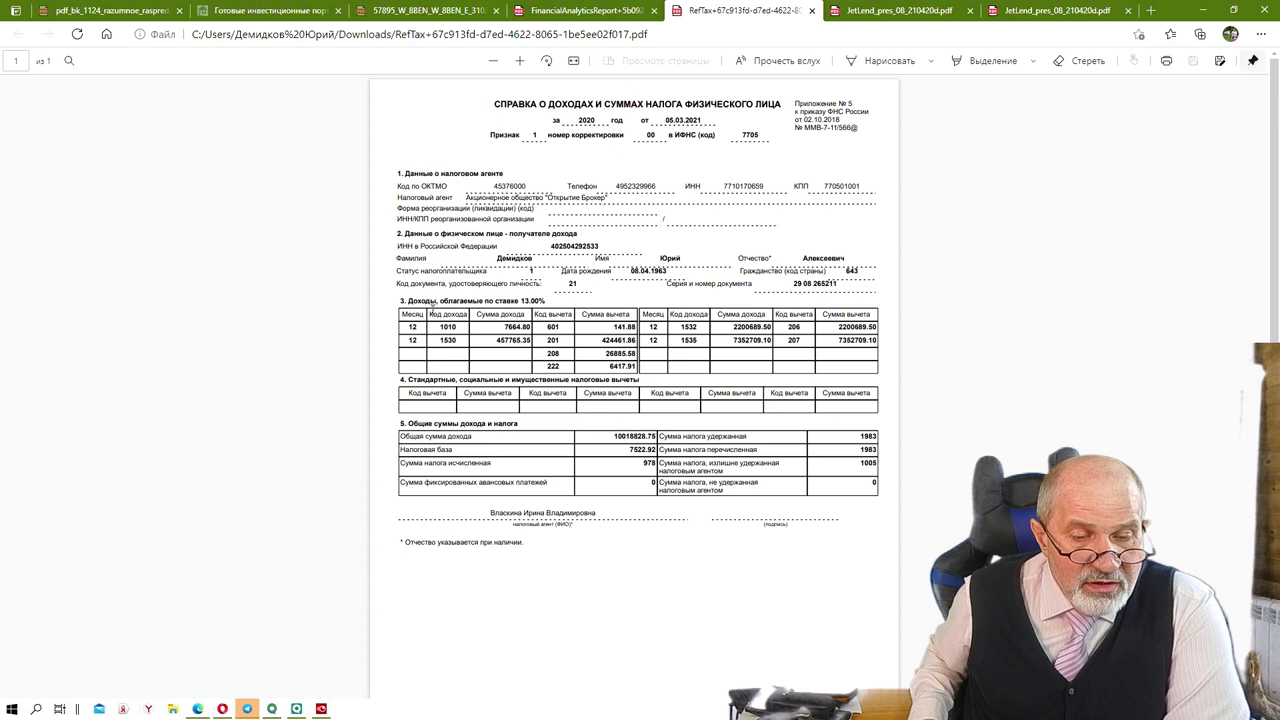
click(222, 709)
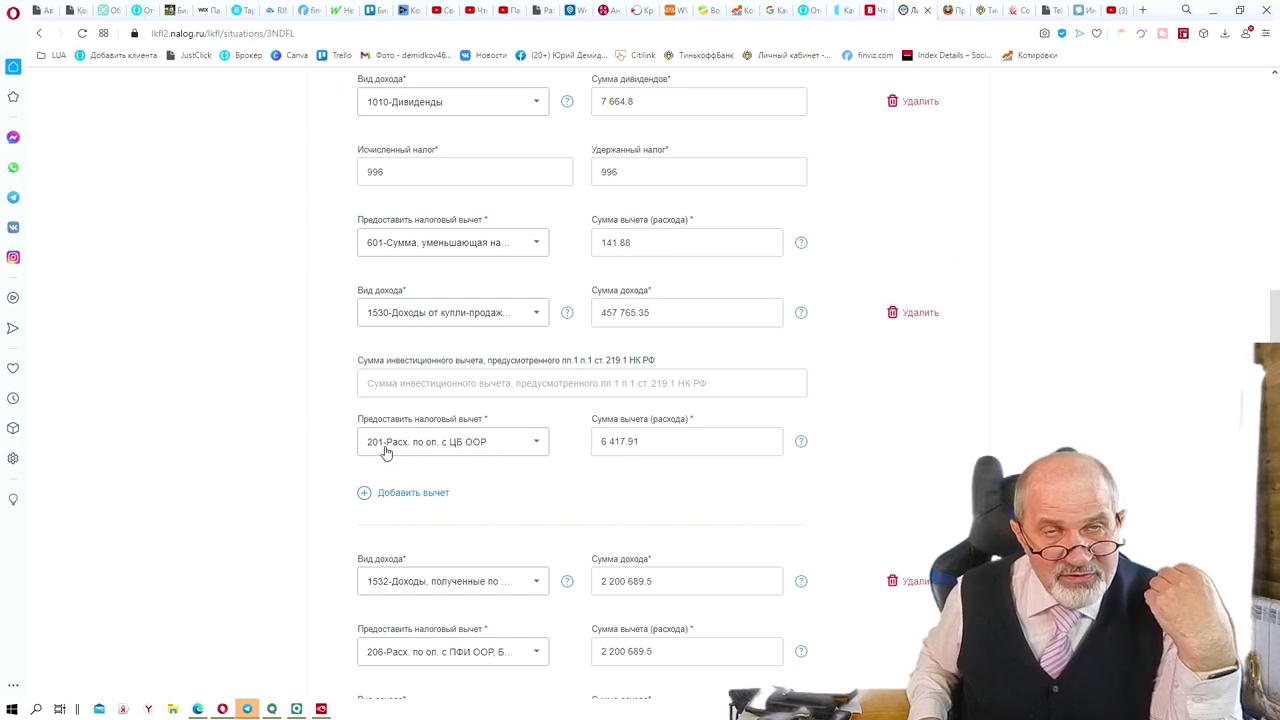
click(535, 445)
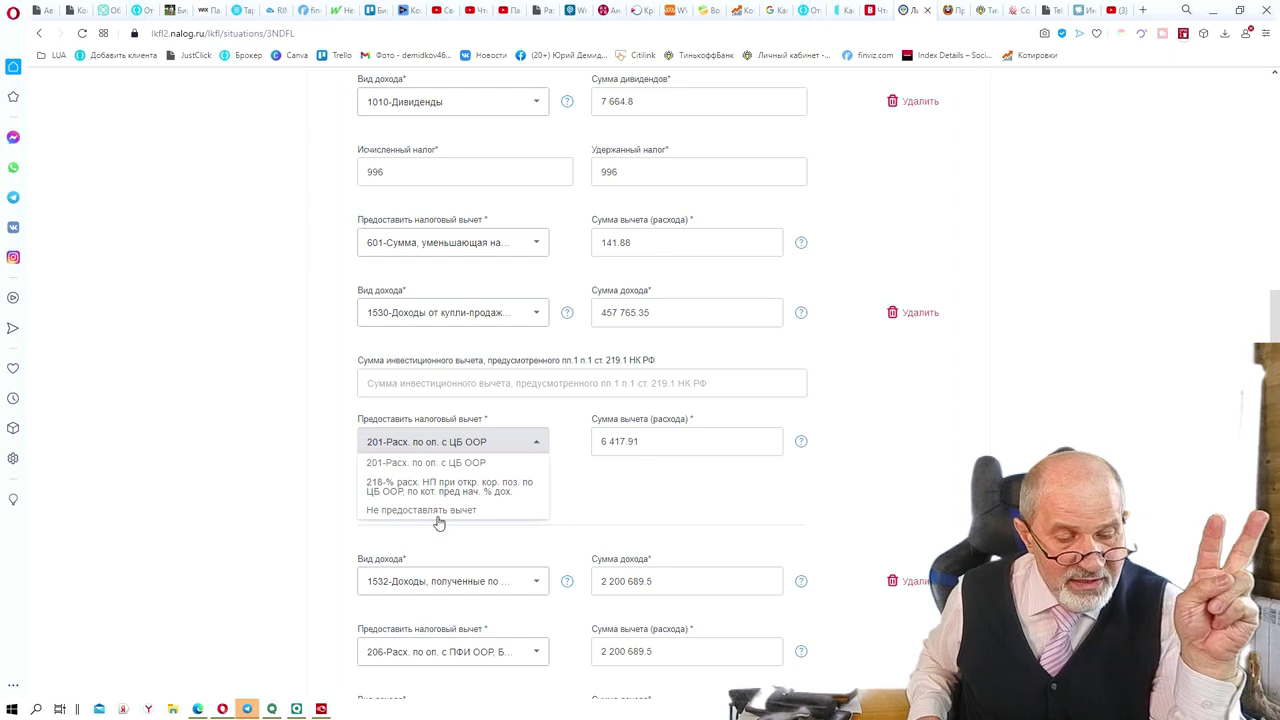
Step: Find the code 201 deduction in the broker's certificate and set the declaration's 201 deduction amount to 424 461.86
click(197, 709)
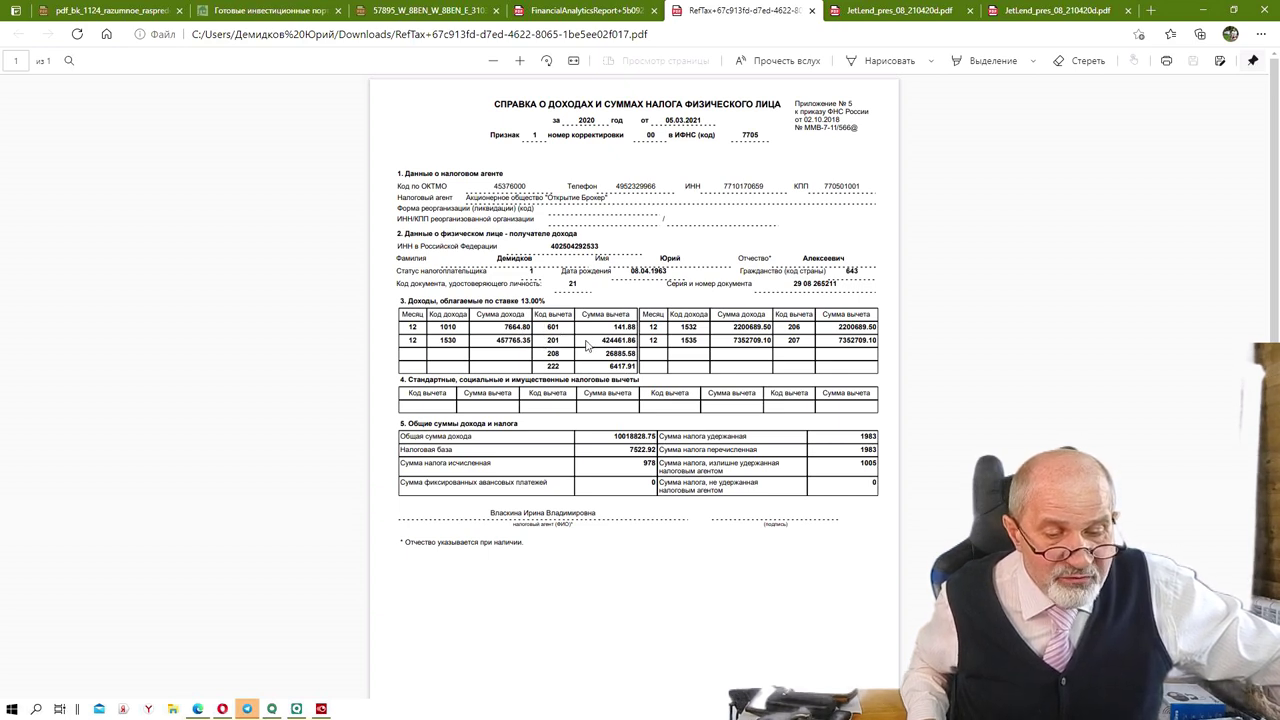
drag(596, 342, 640, 341)
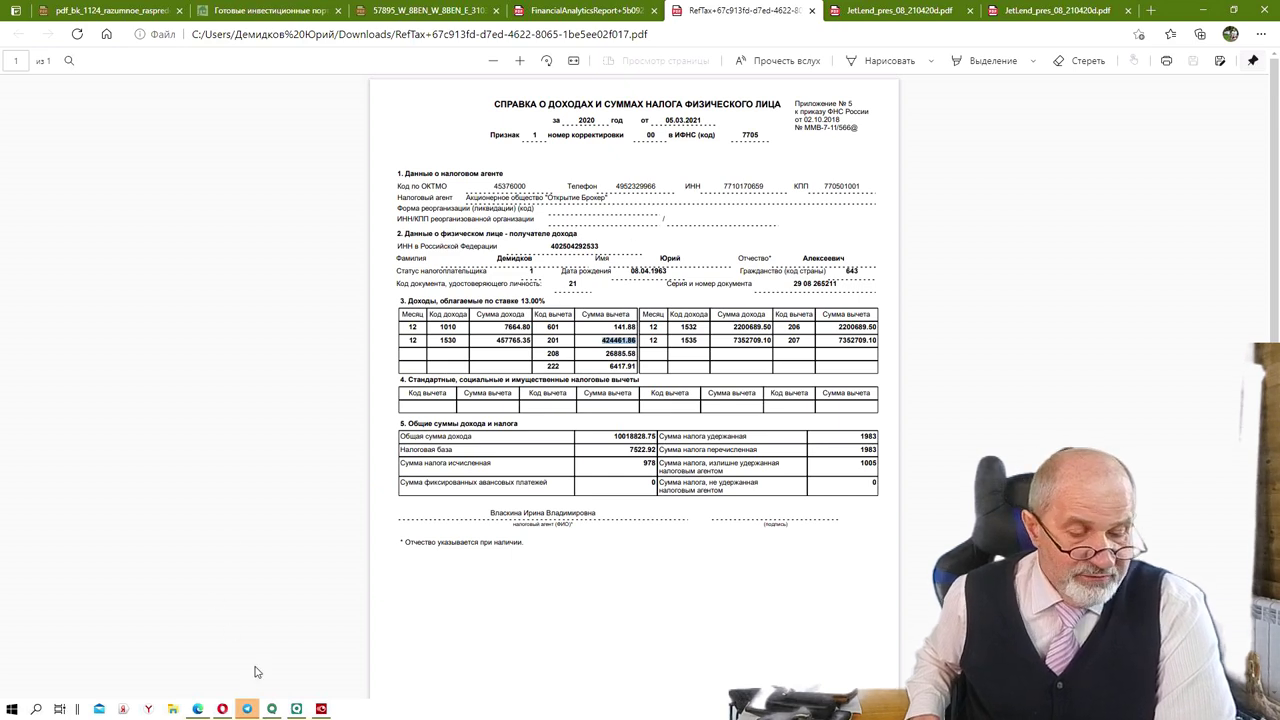
mouse_move(222, 709)
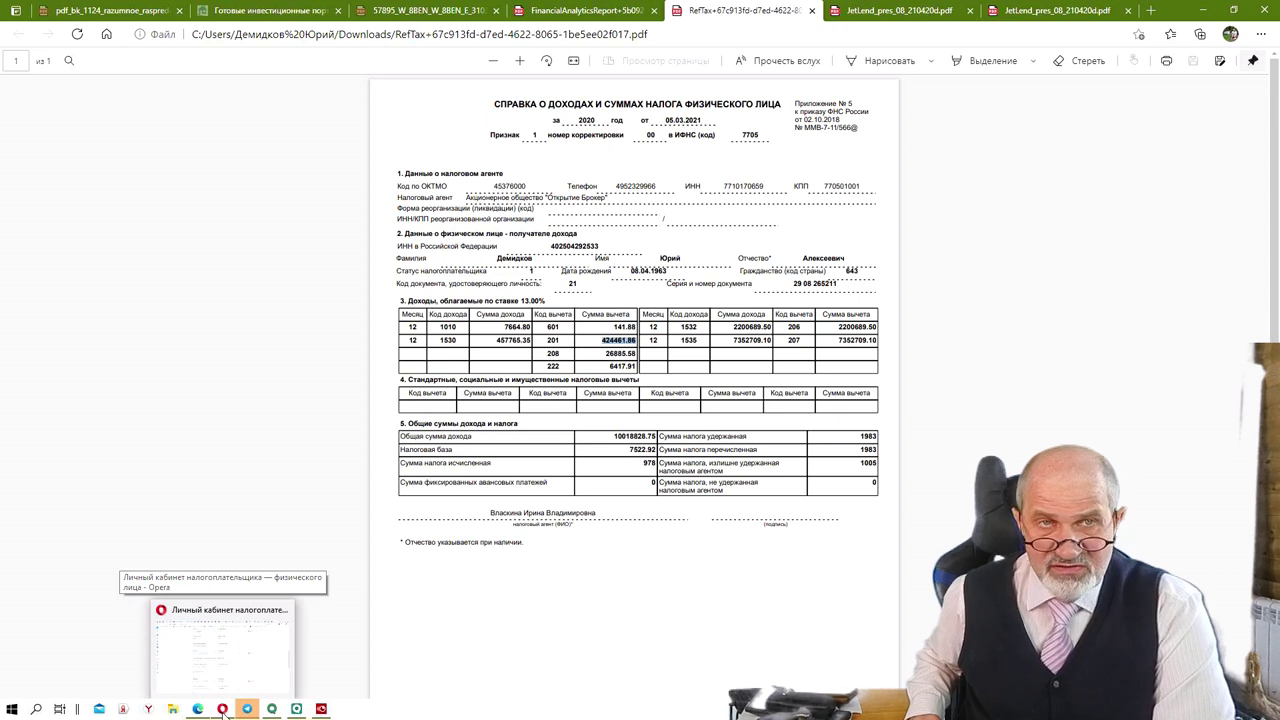
click(224, 712)
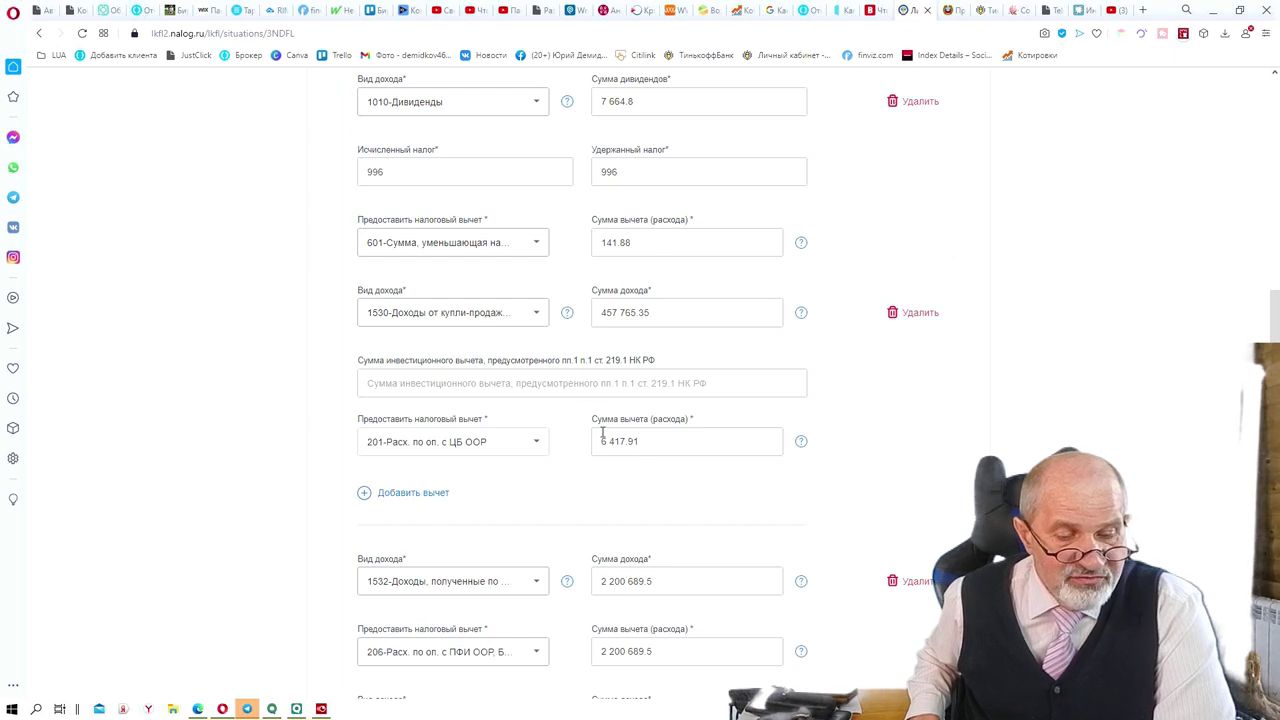
drag(655, 441, 593, 435)
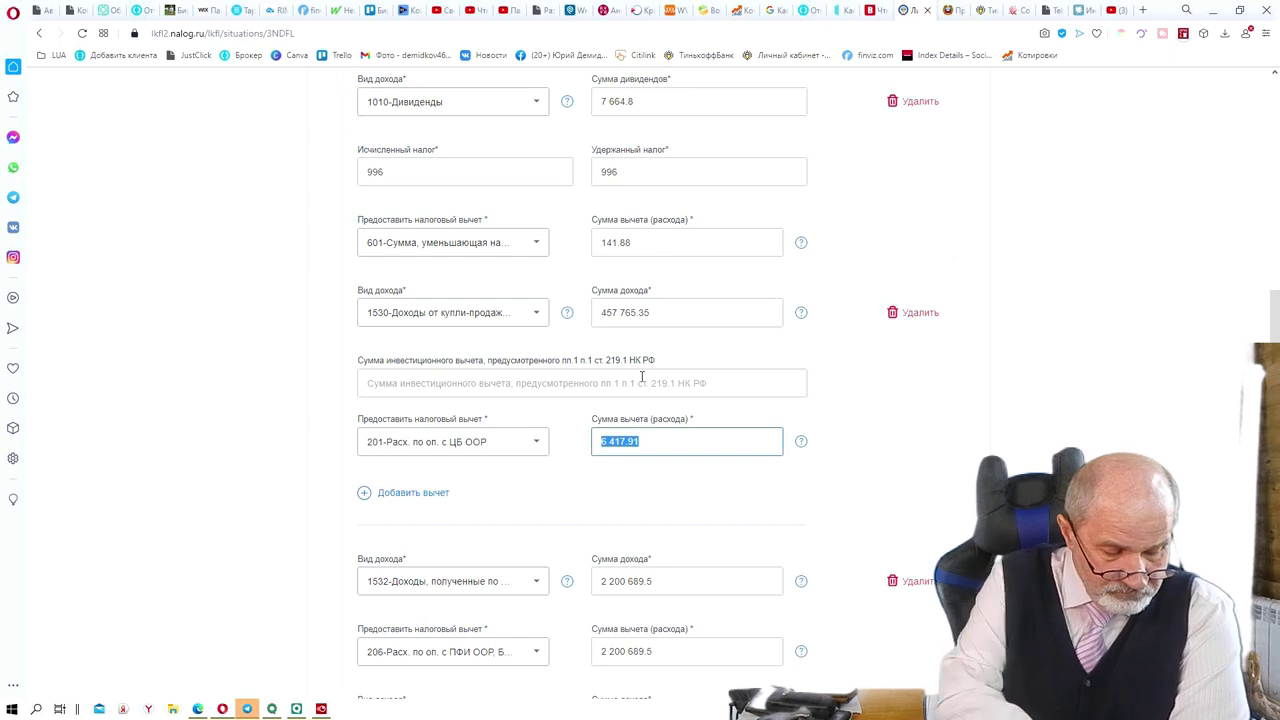
text(424 461.86)
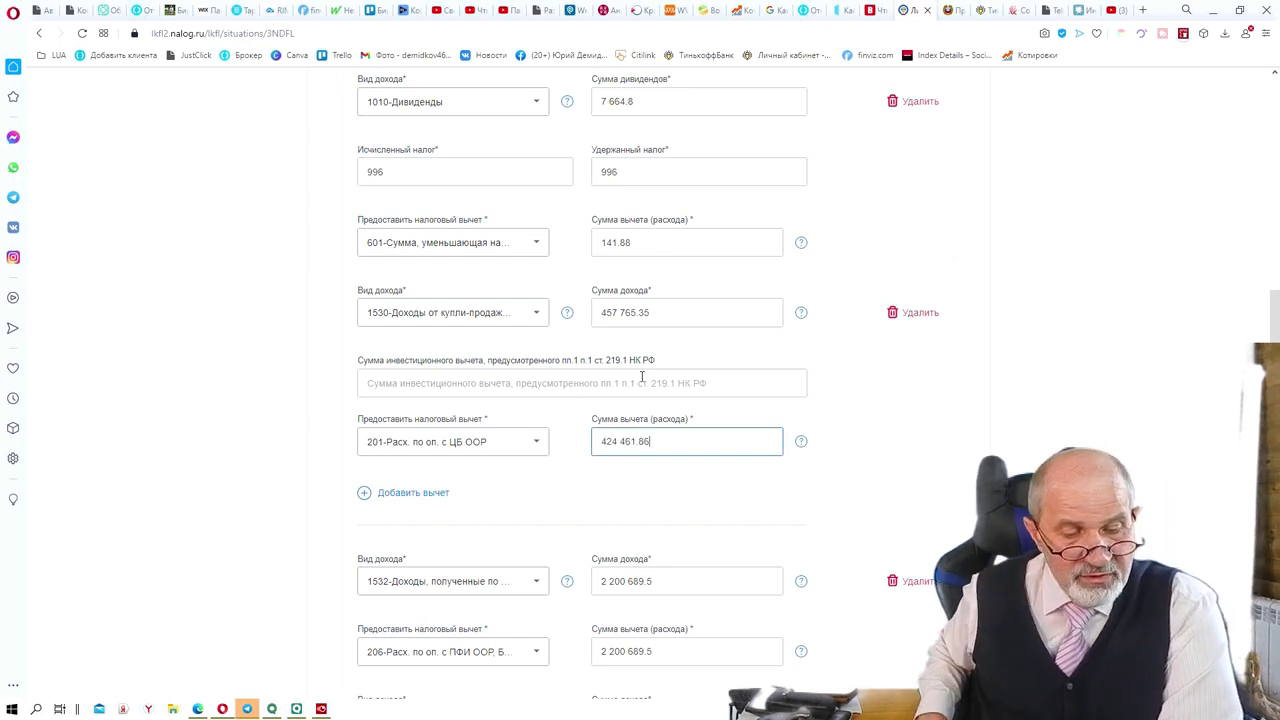
Step: Add a second deduction to the 1530 income with code 218 for interest expenses on short positions
click(413, 493)
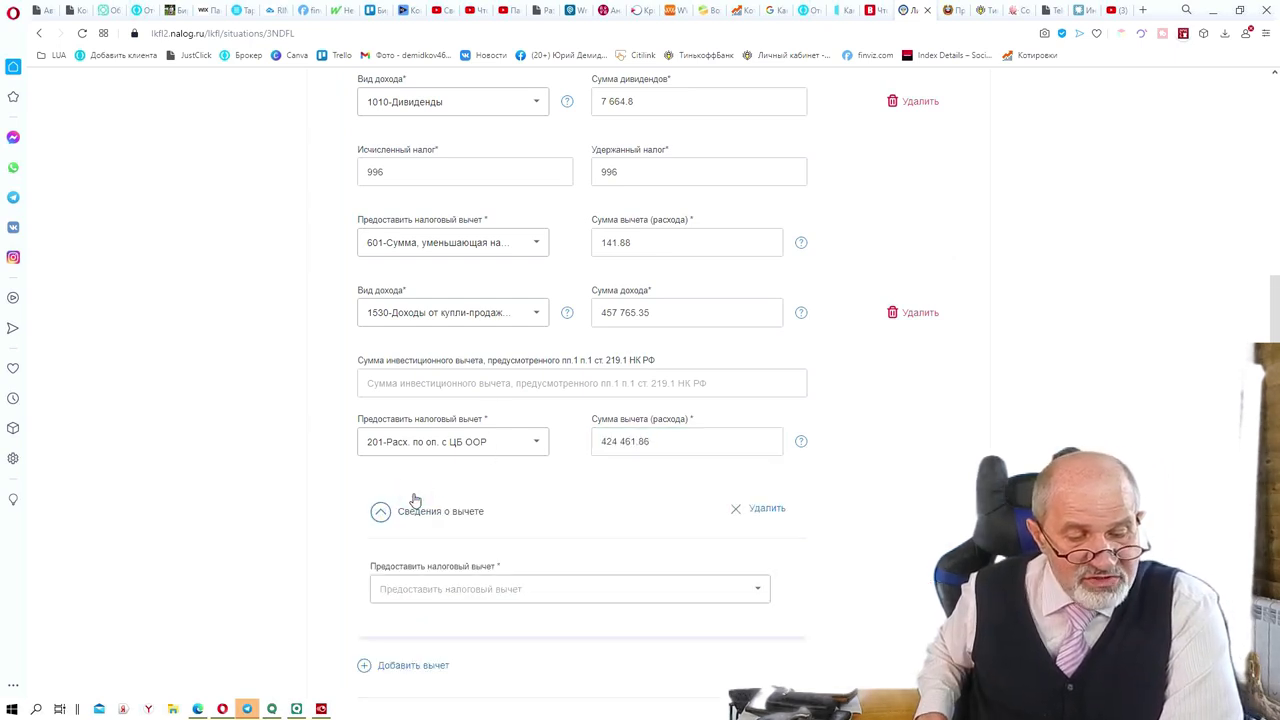
click(760, 592)
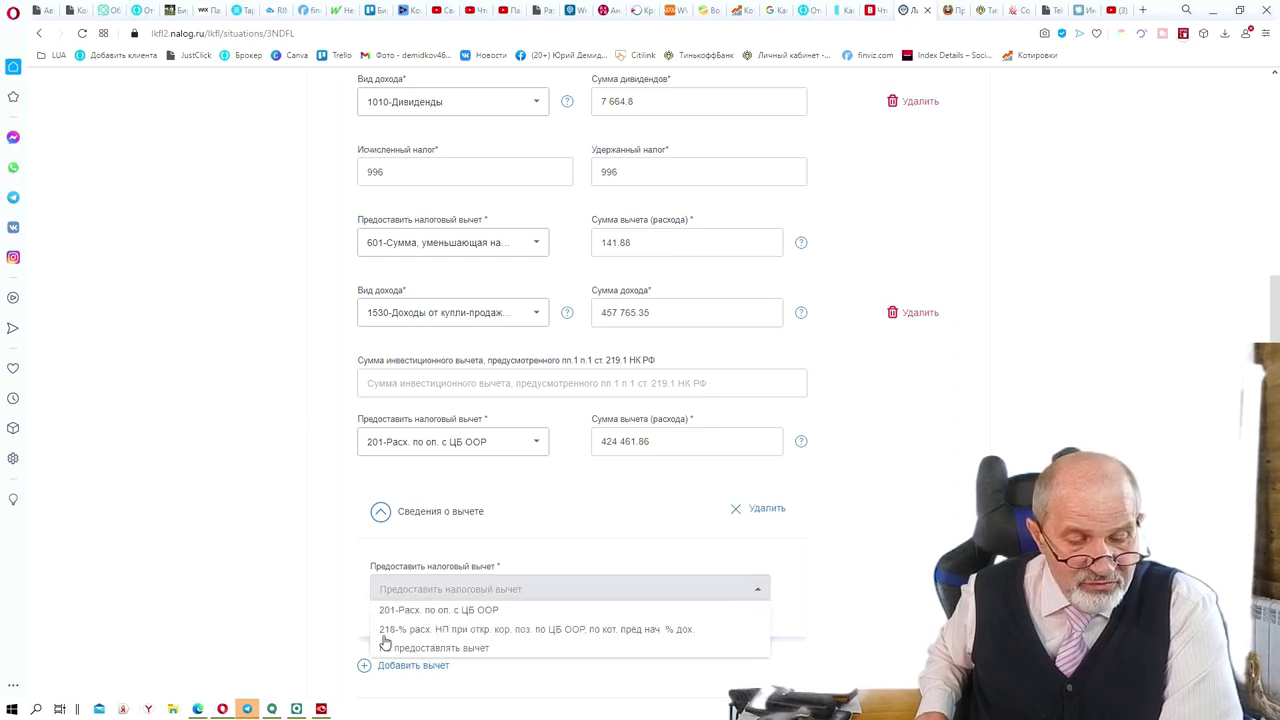
click(432, 632)
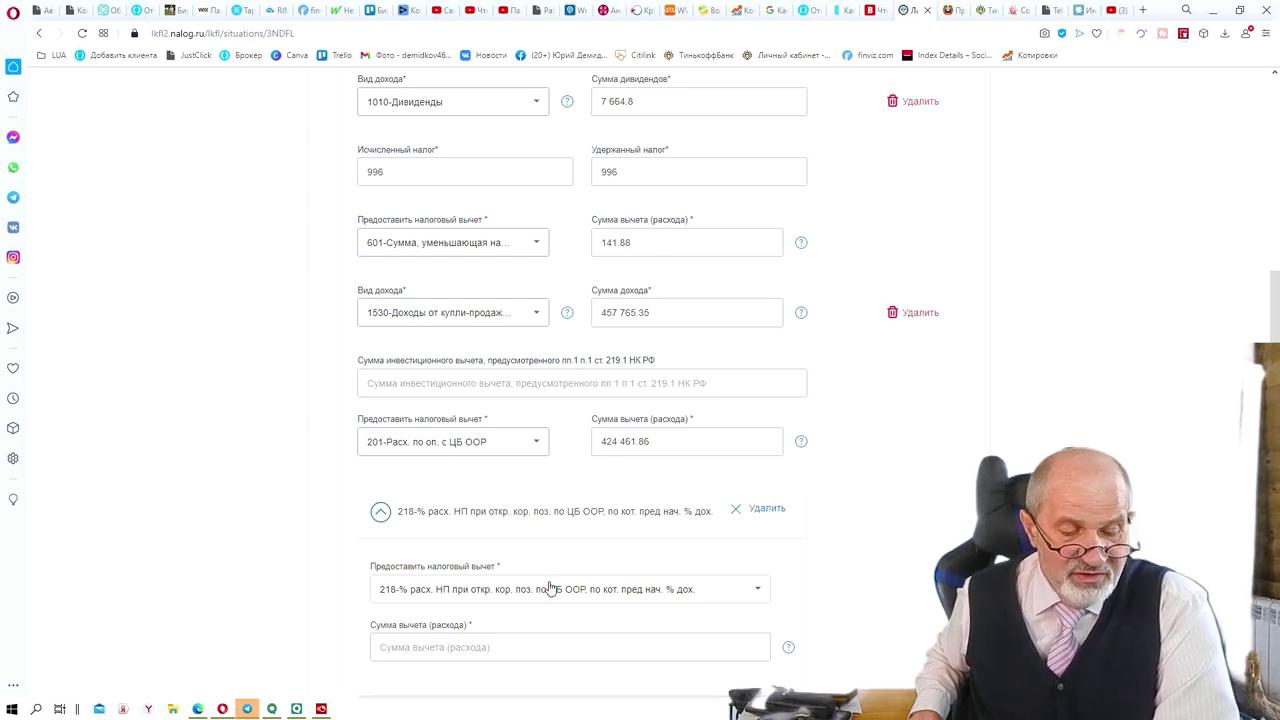
Step: Consult the certificate's deductions again, enter 3 330 349 as the 218 deduction amount and collapse that deduction's details
click(557, 647)
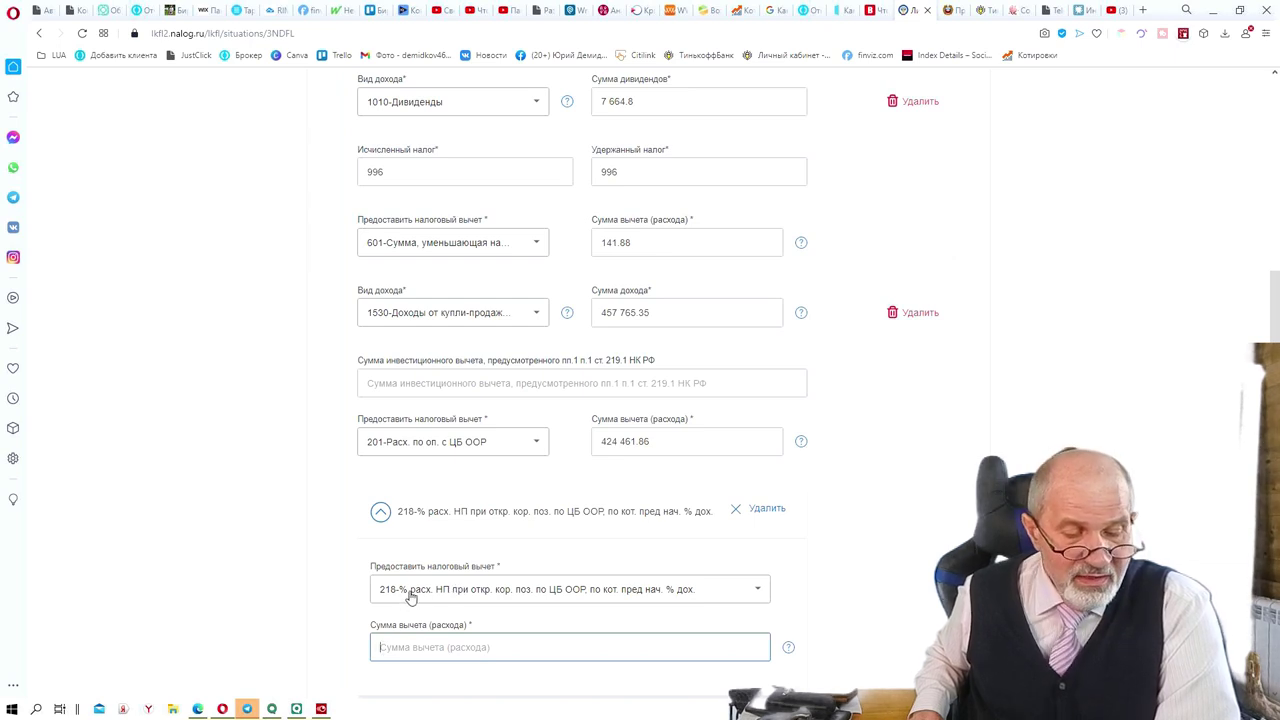
click(199, 709)
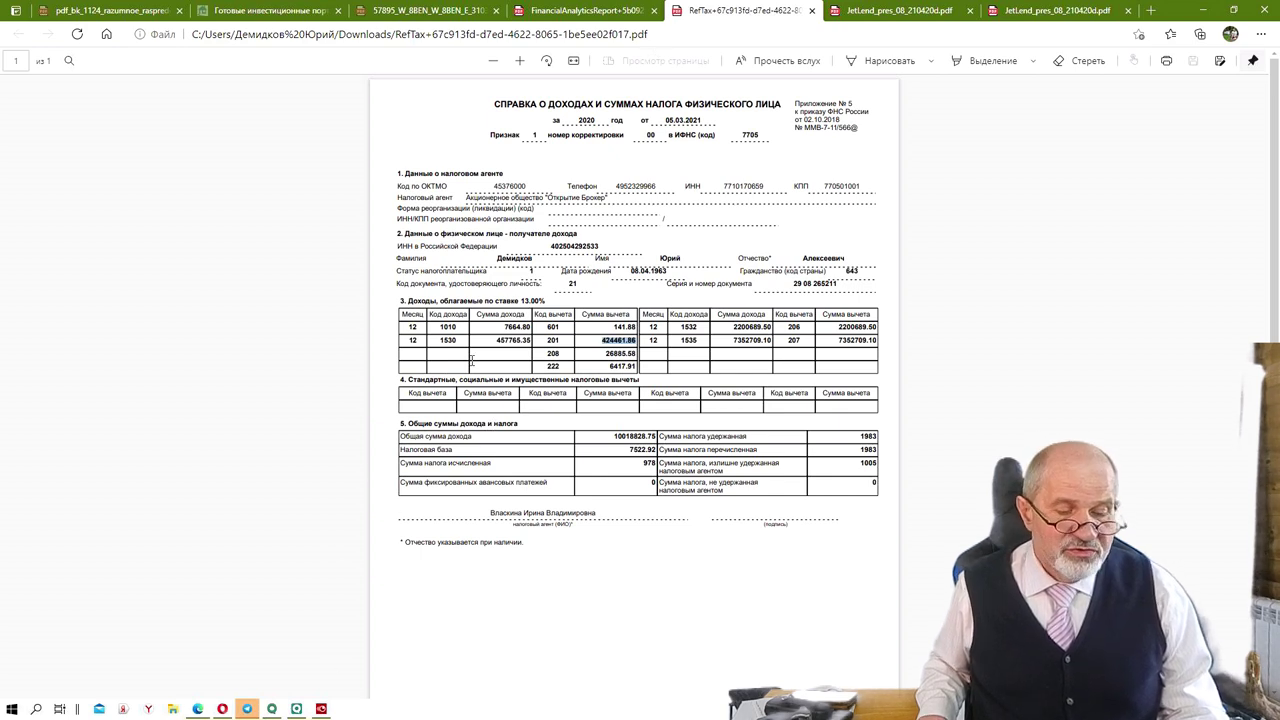
click(222, 709)
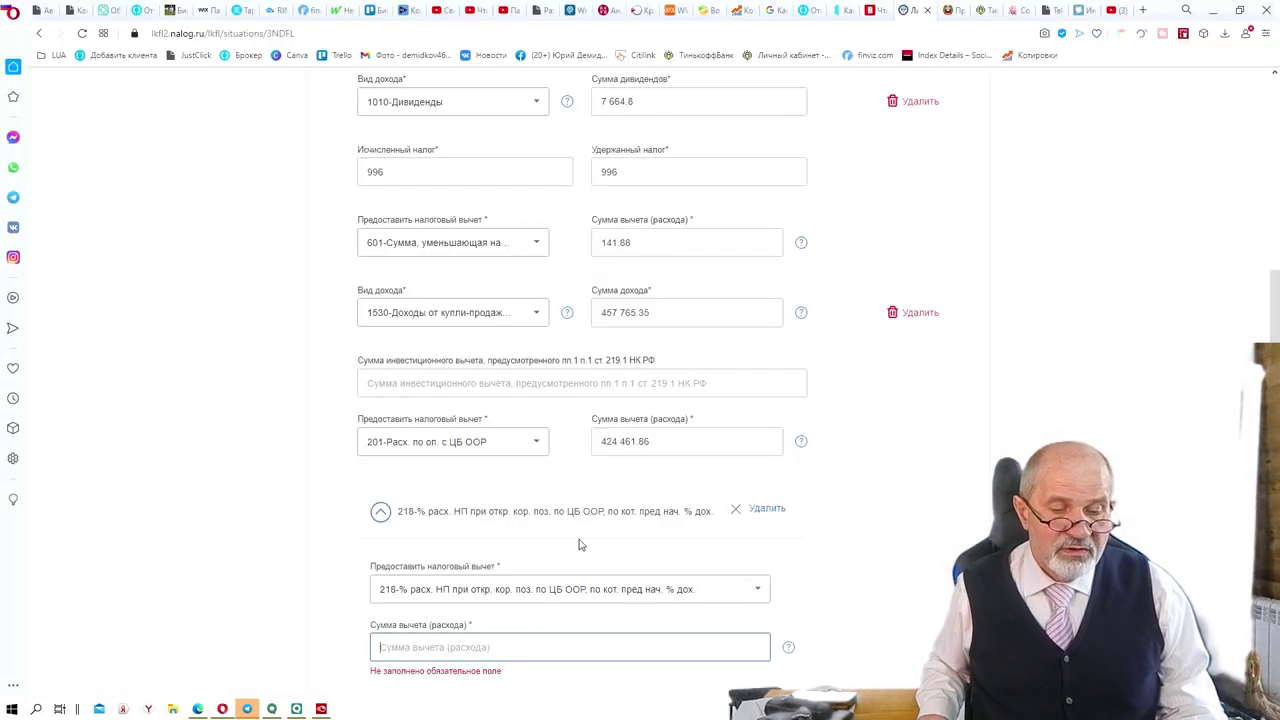
scroll(565, 555, down, 2)
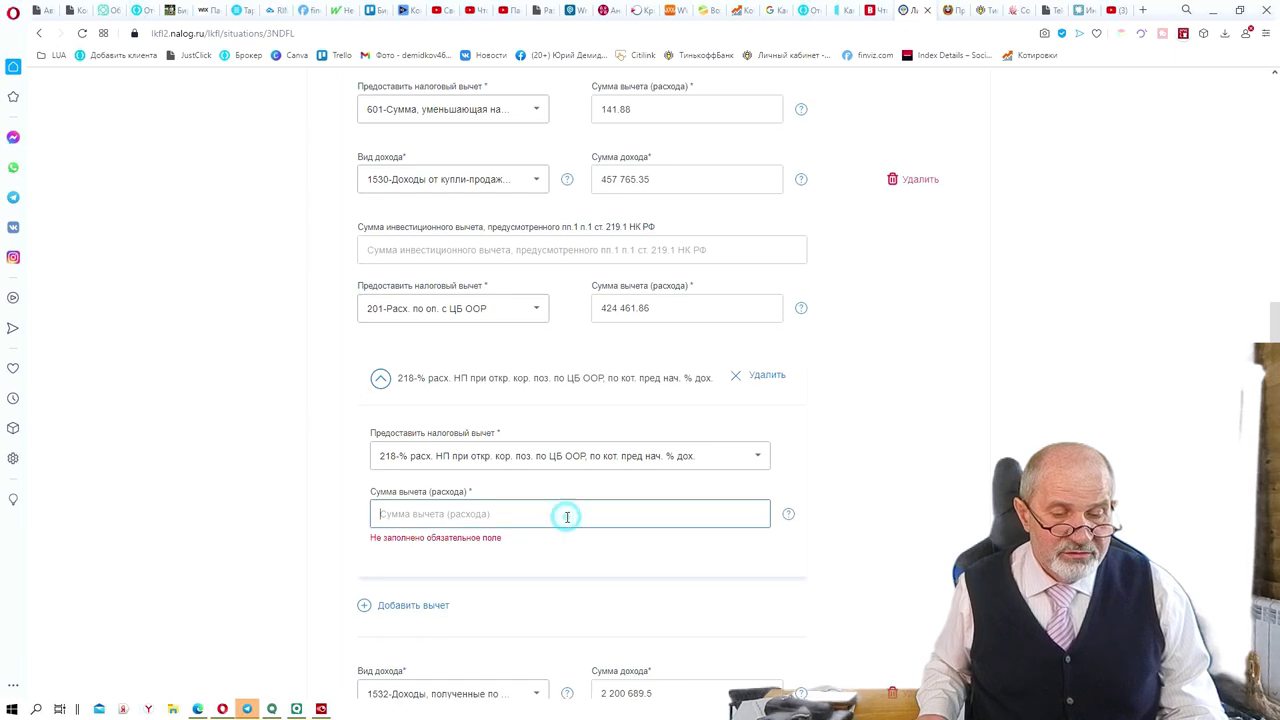
text(3)
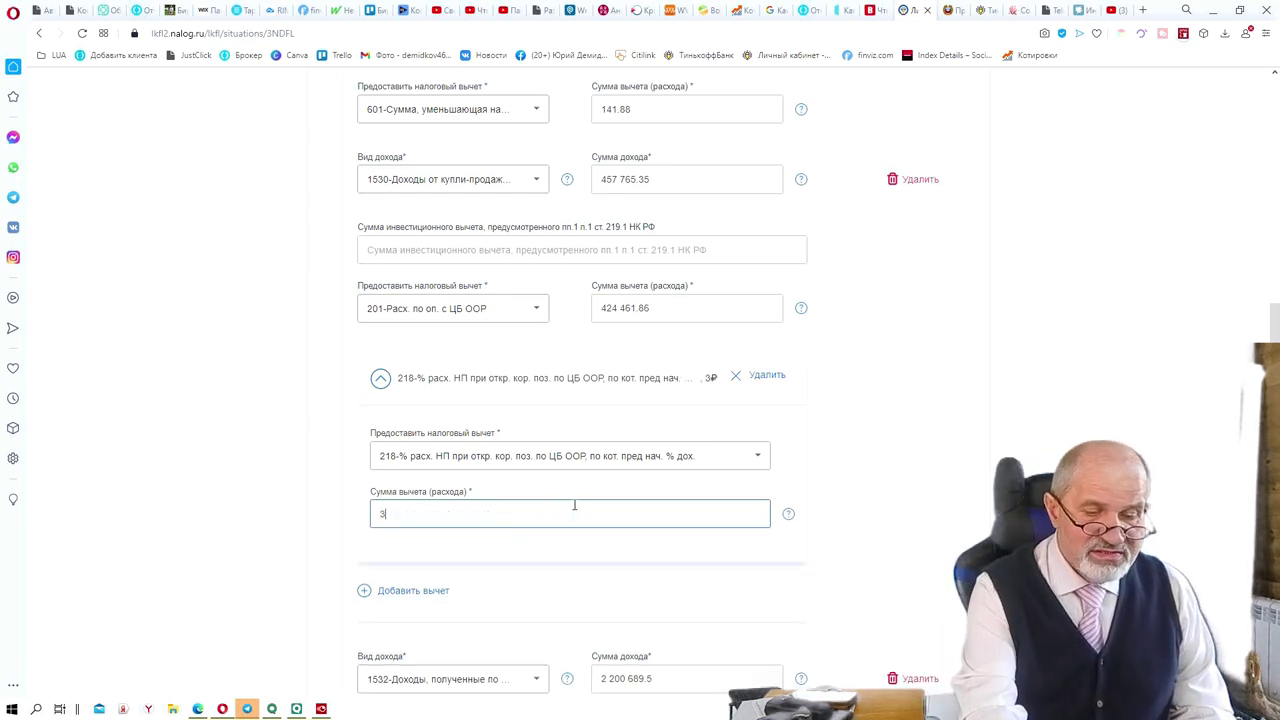
text( 330 )
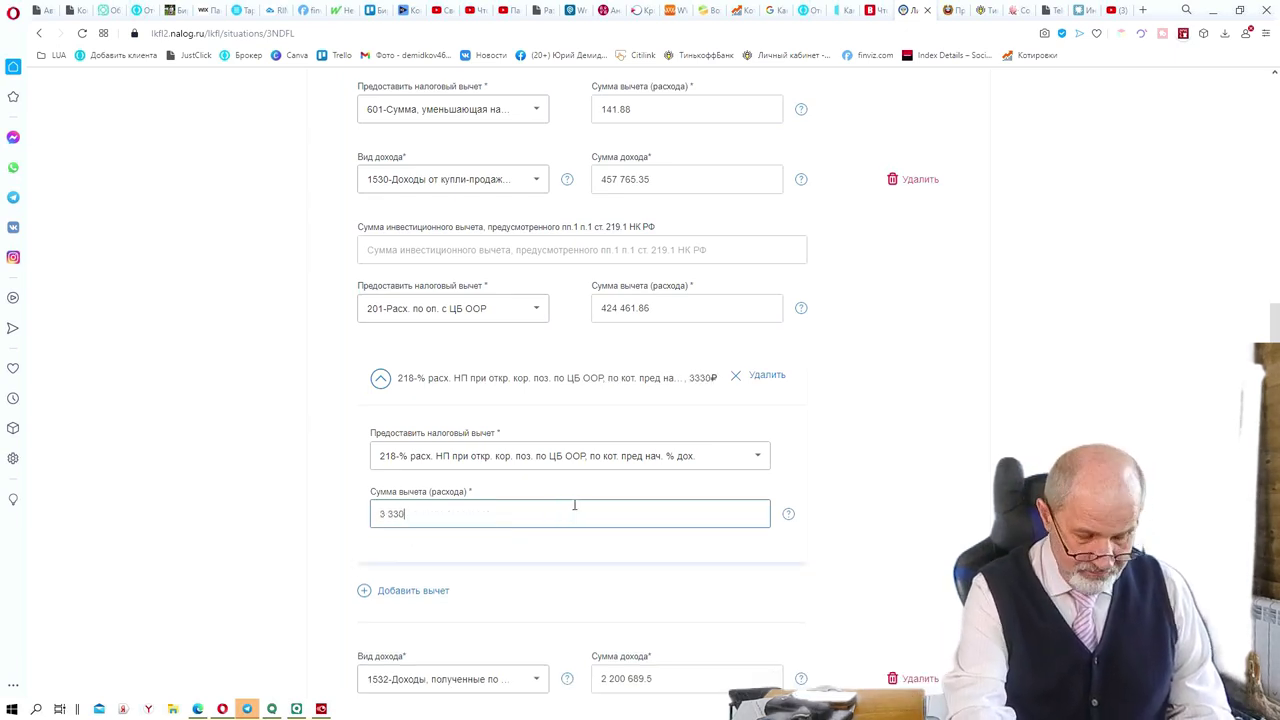
text(3)
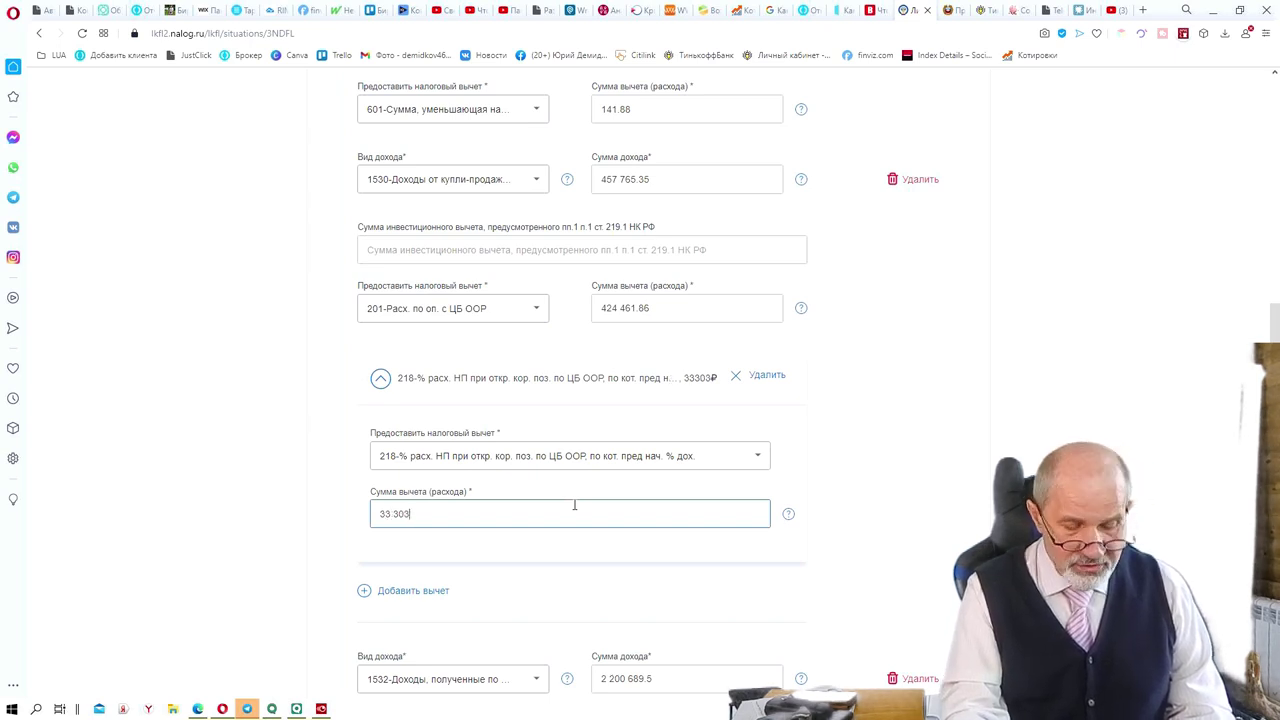
text(49)
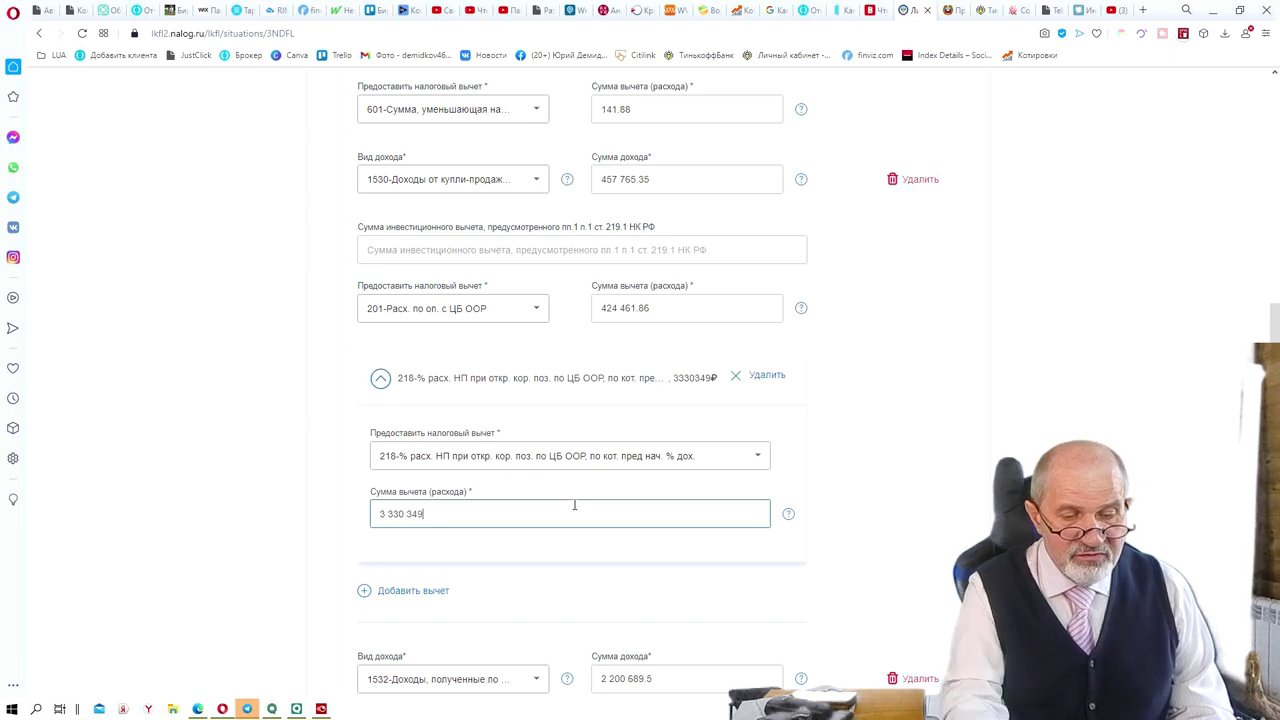
click(871, 459)
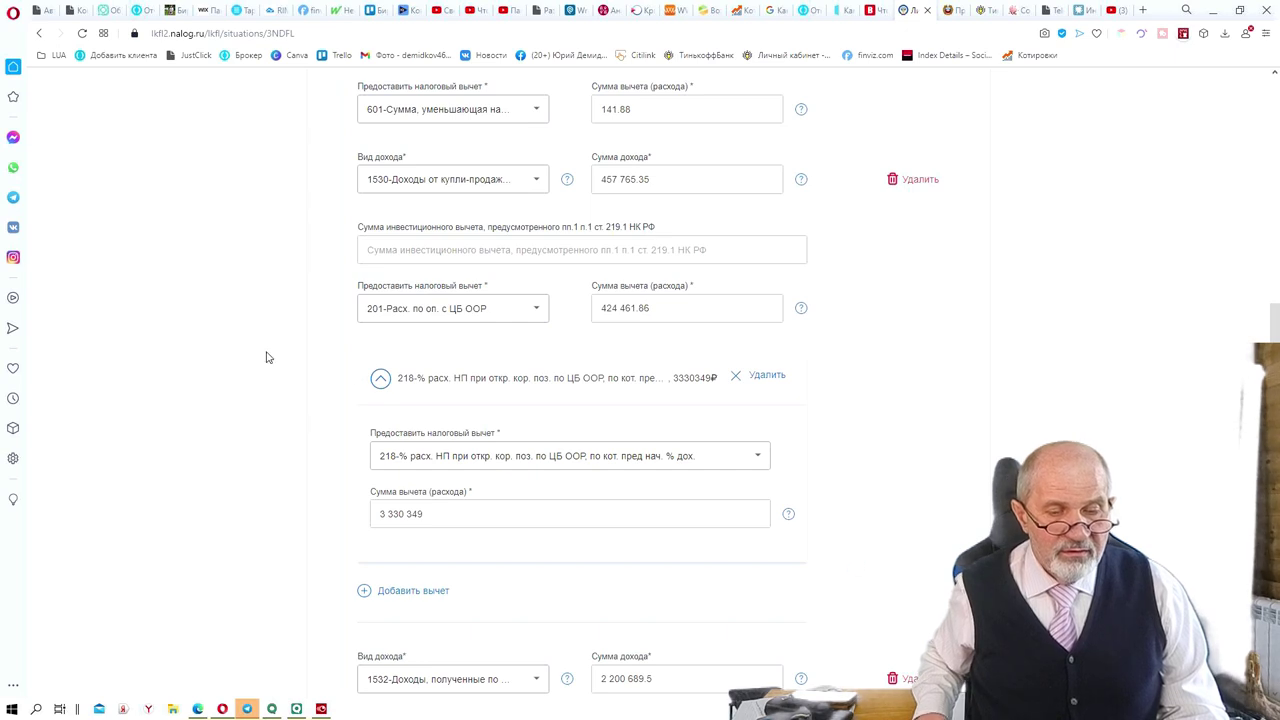
click(380, 380)
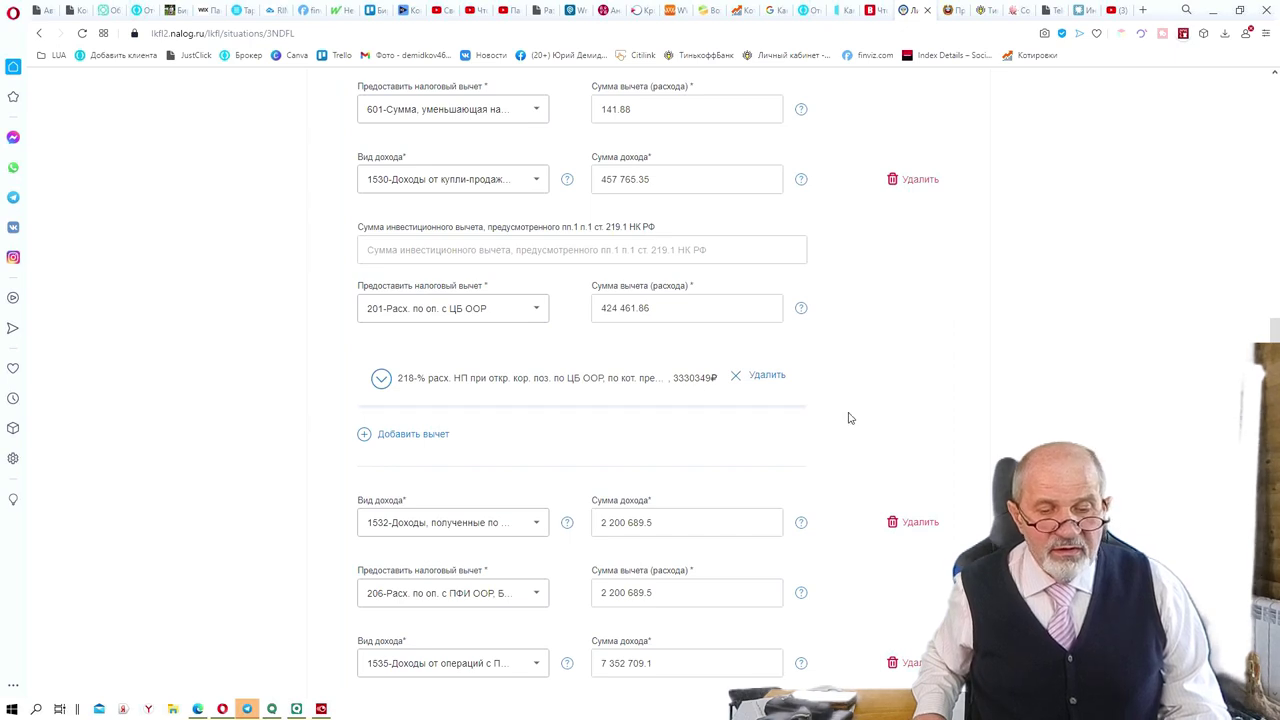
Step: Finish the income stage and continue past deduction selection with only the standard tax deductions chosen
scroll(846, 420, down, 4)
scroll(844, 436, down, 4)
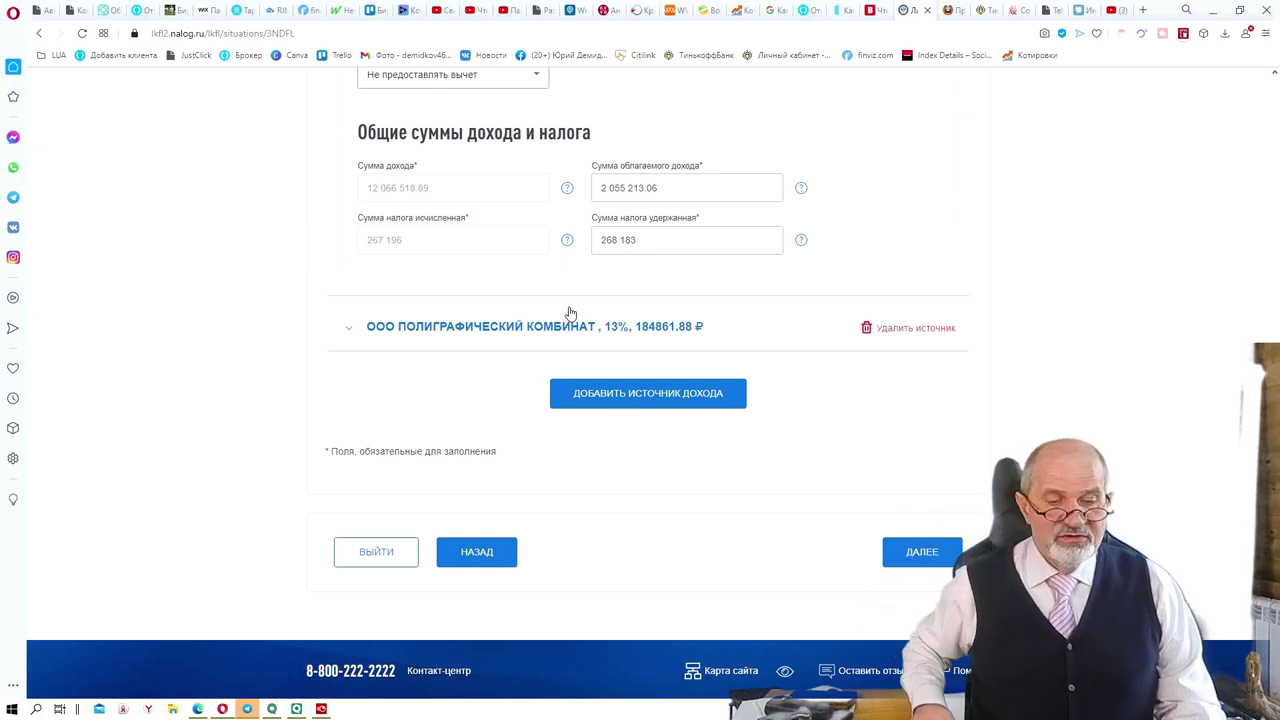
click(925, 563)
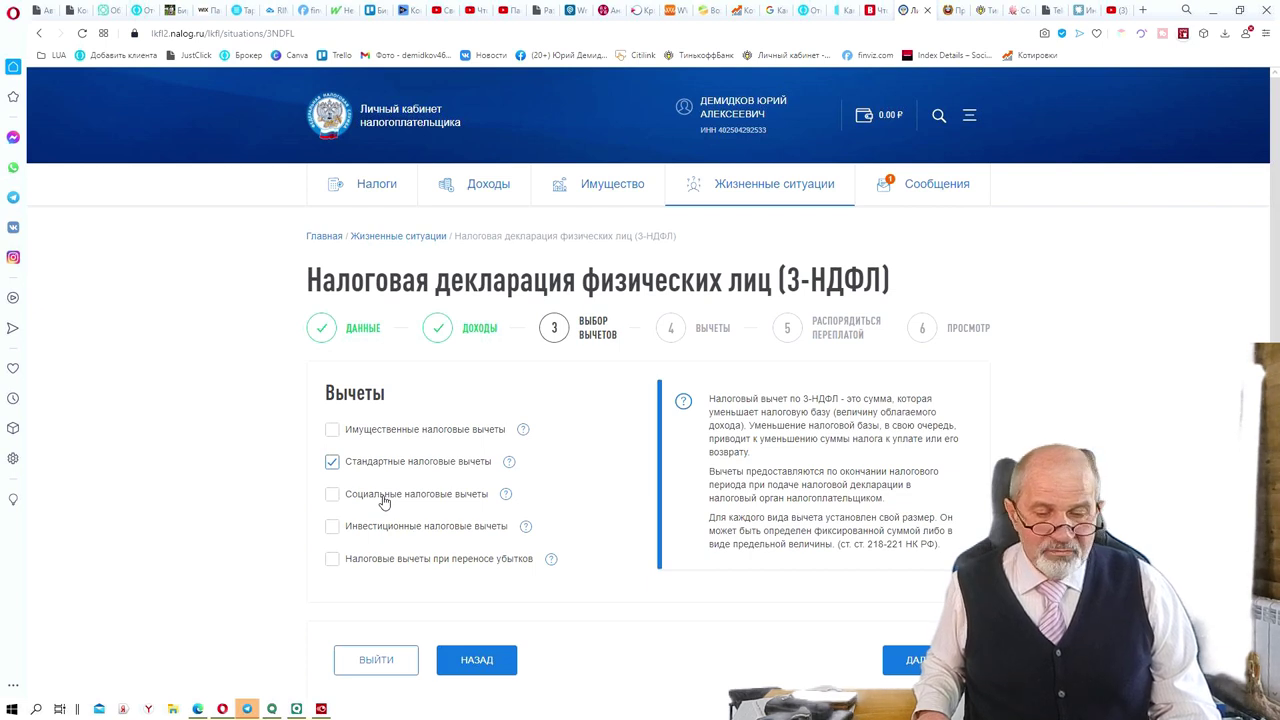
click(916, 662)
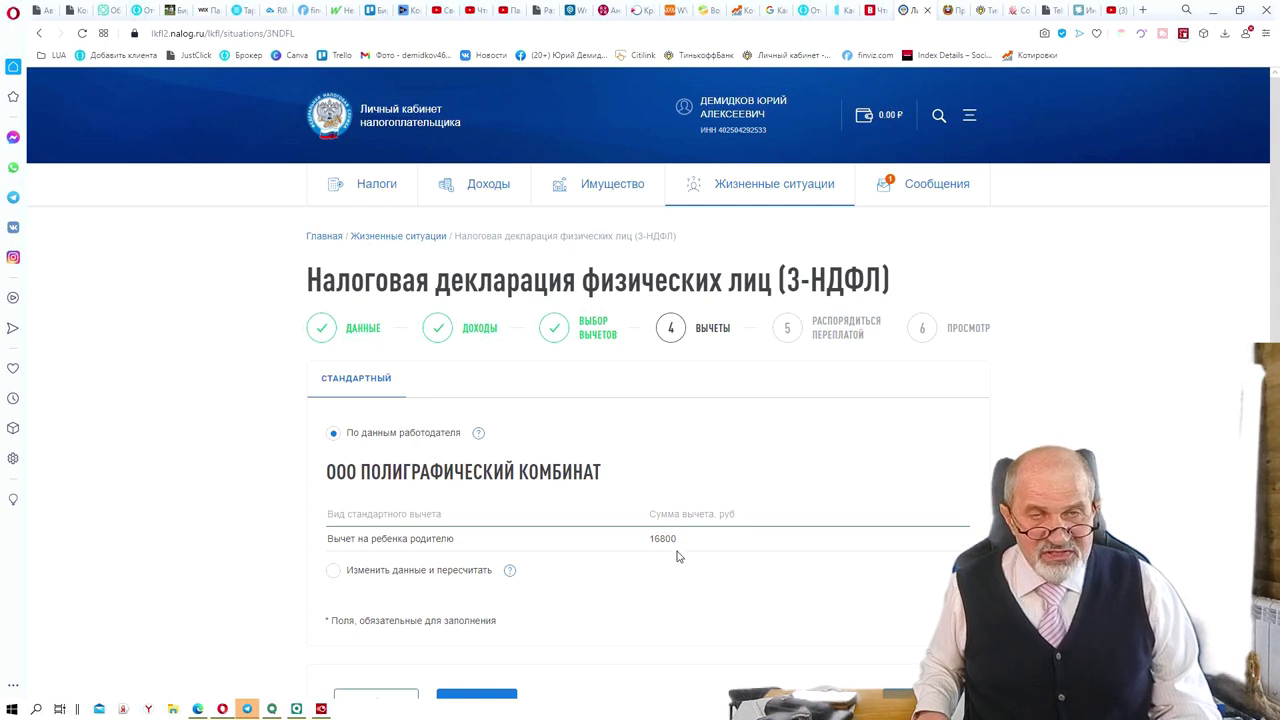
Step: Accept the standard deduction by employer data and proceed to the declaration review without disposing of the overpayment
scroll(857, 645, down, 3)
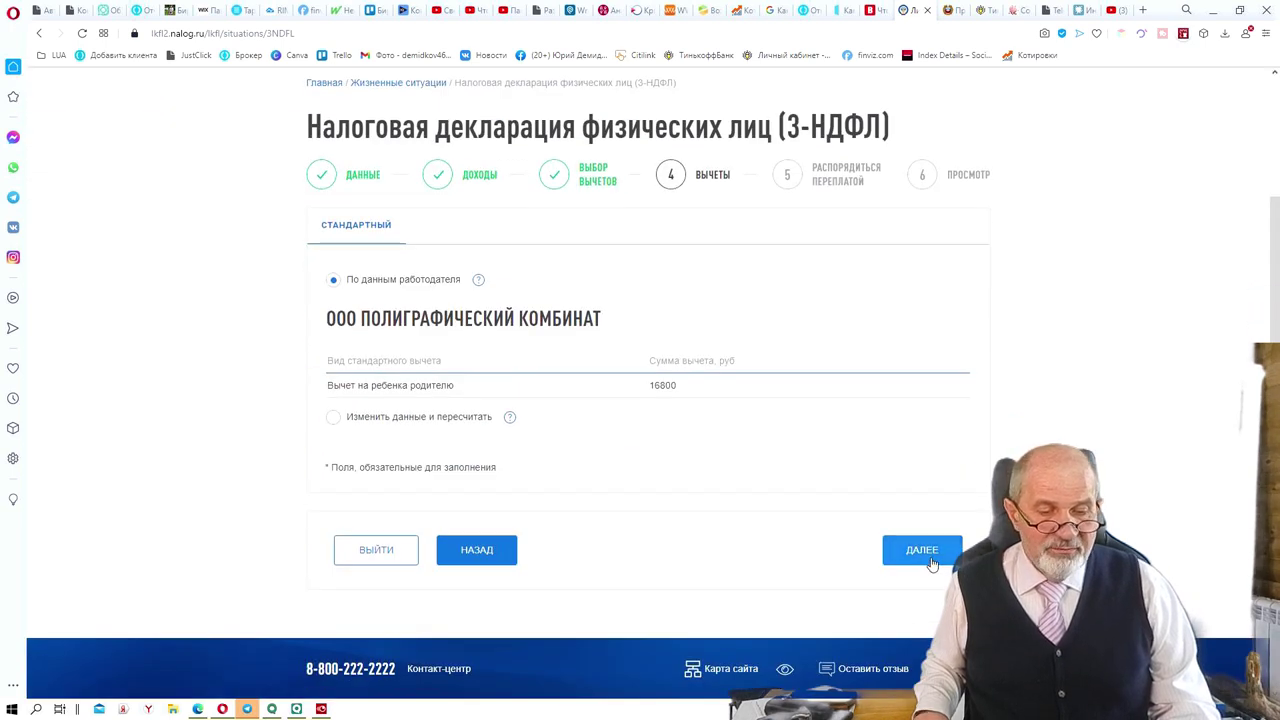
click(925, 555)
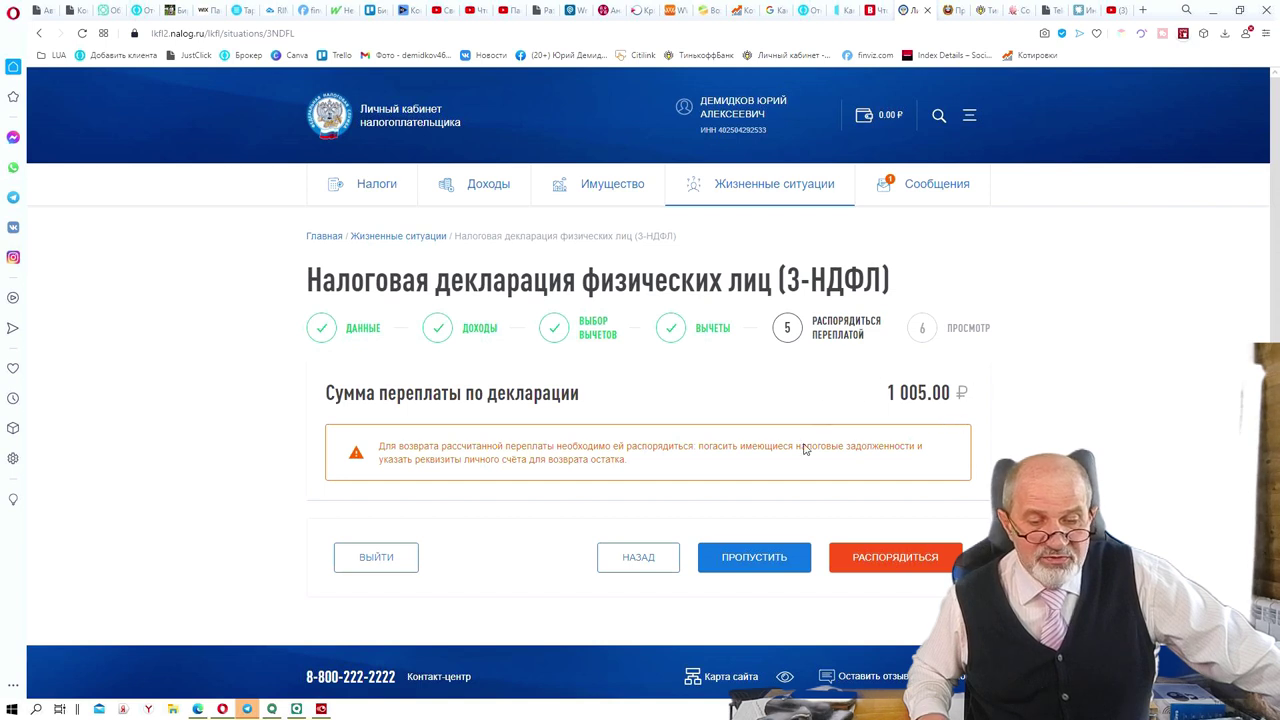
click(768, 557)
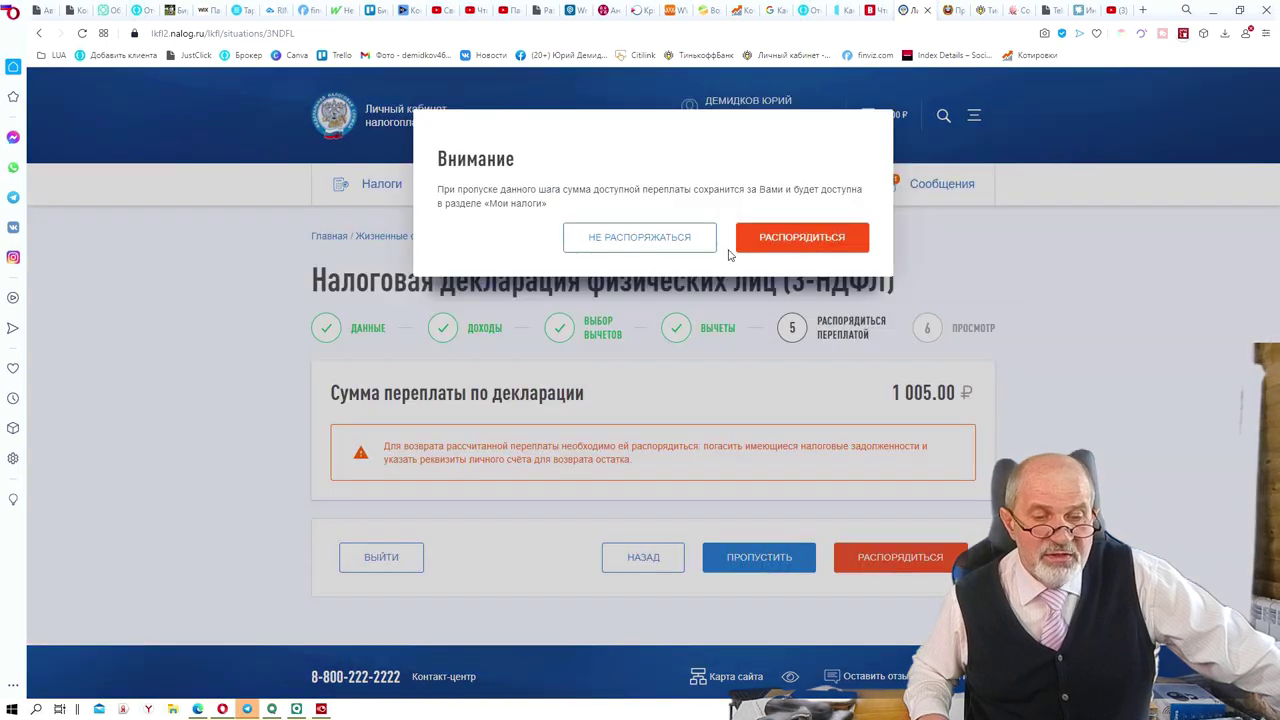
click(666, 240)
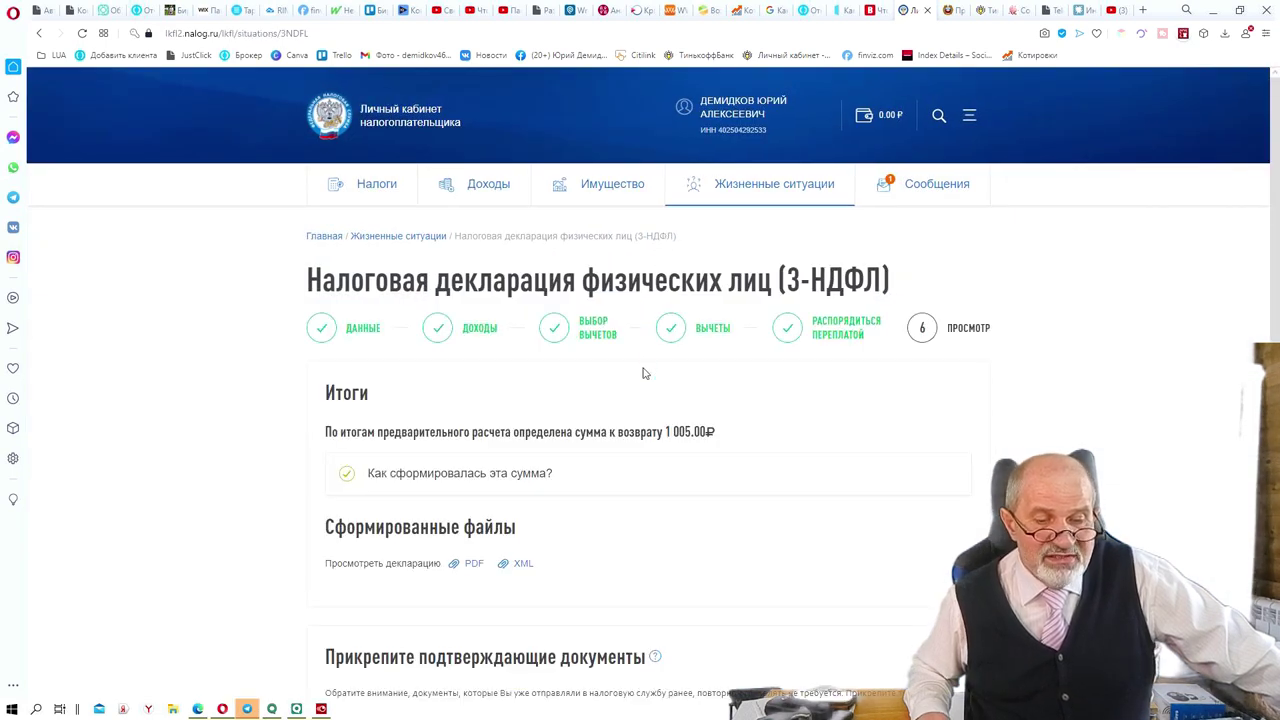
Step: Attach open2ndfl.pdf and the agent's 2020 2НДФЛ certificate PDF to the declaration as additional supporting documents
scroll(617, 390, down, 1)
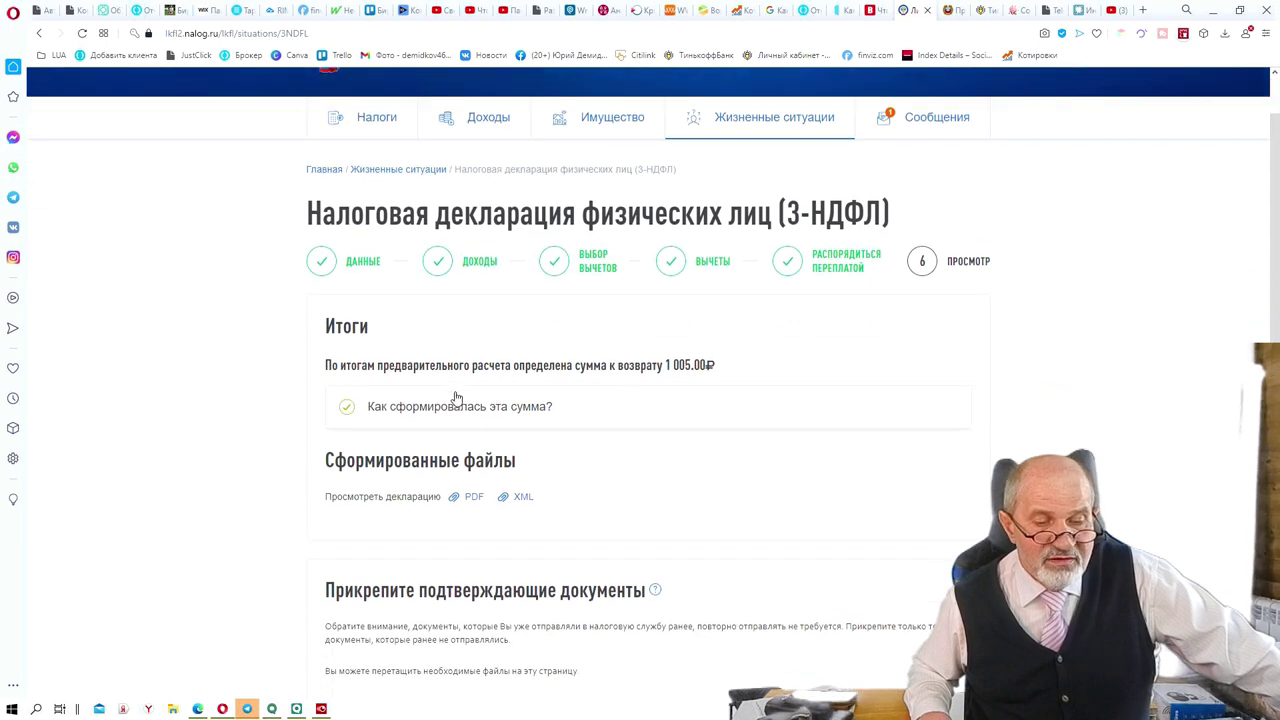
scroll(460, 395, down, 4)
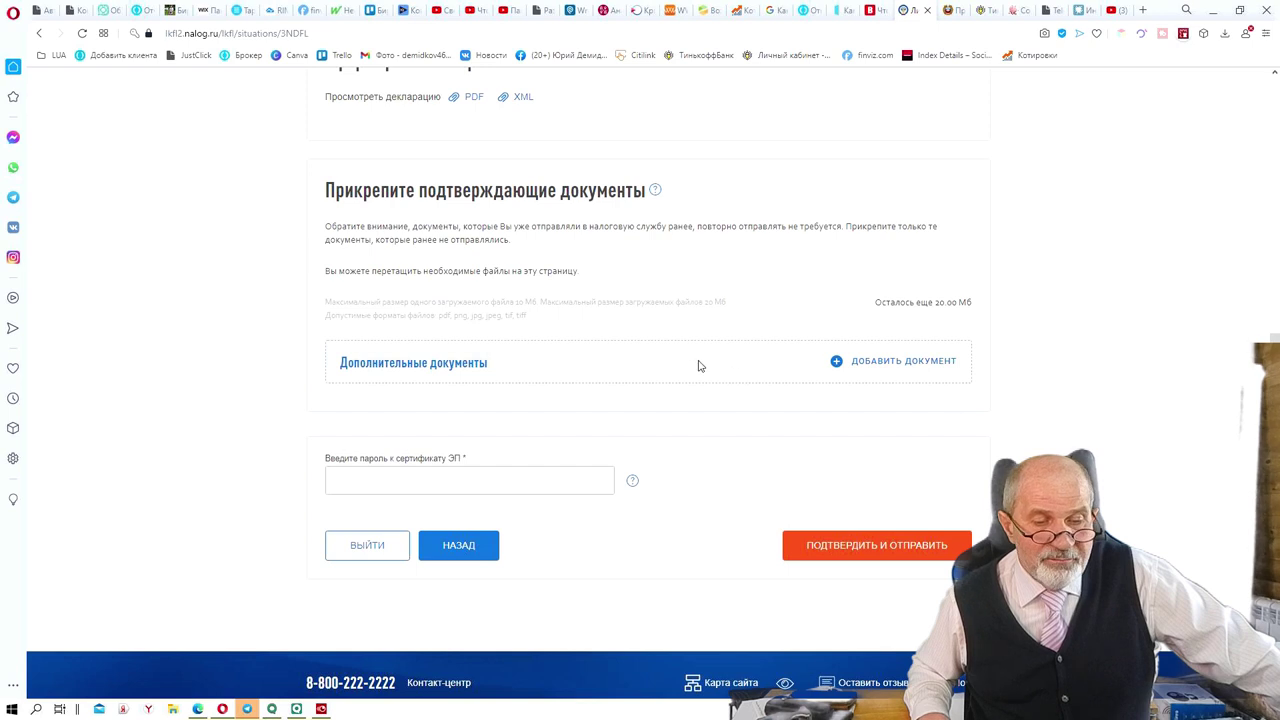
click(885, 368)
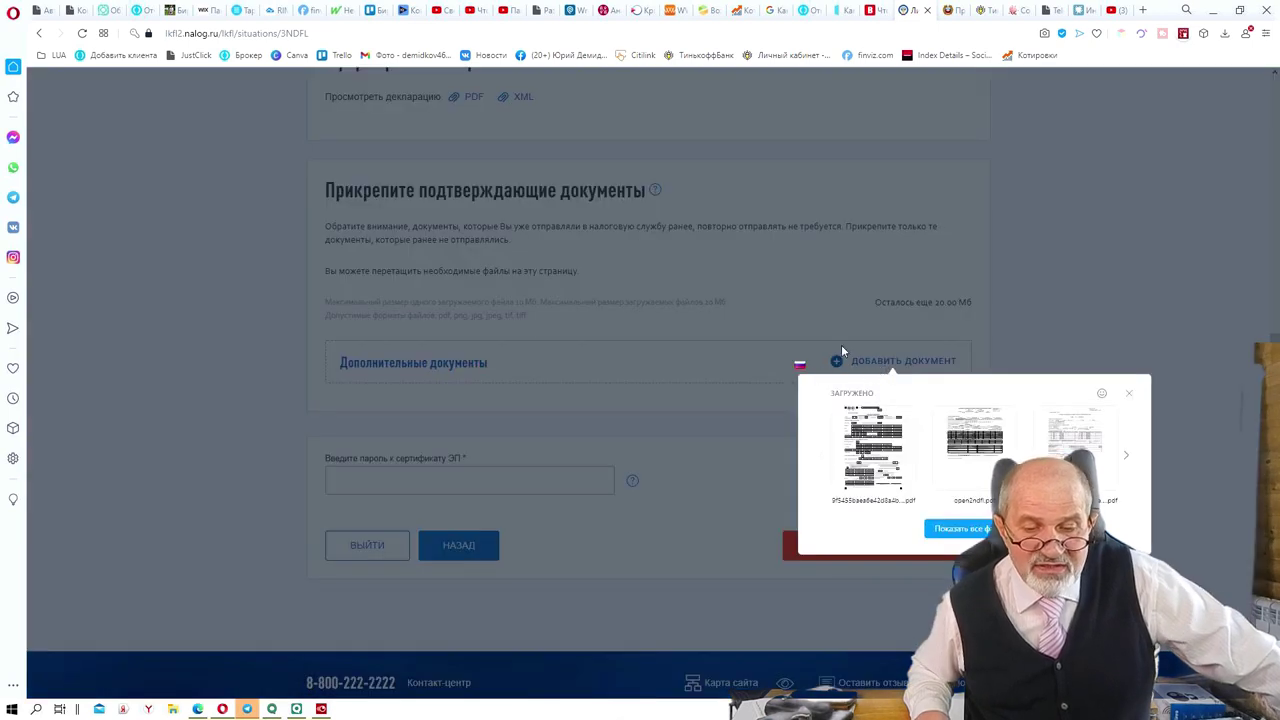
click(967, 455)
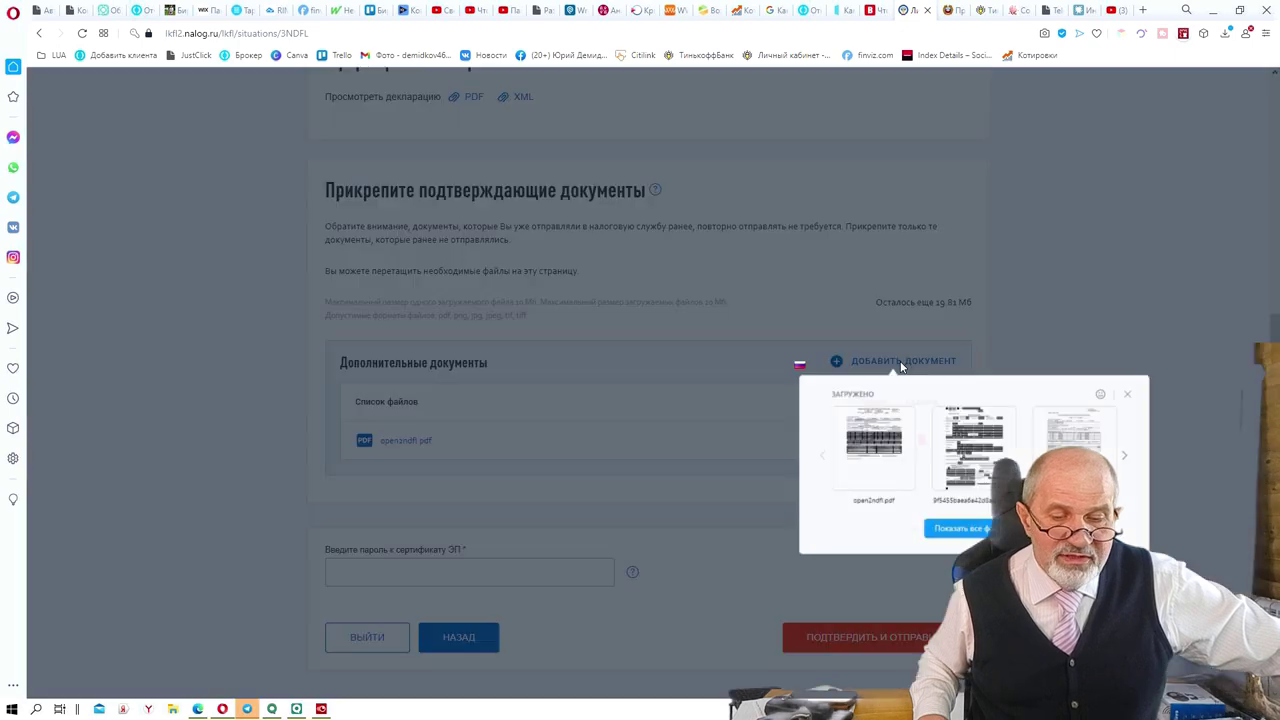
click(900, 362)
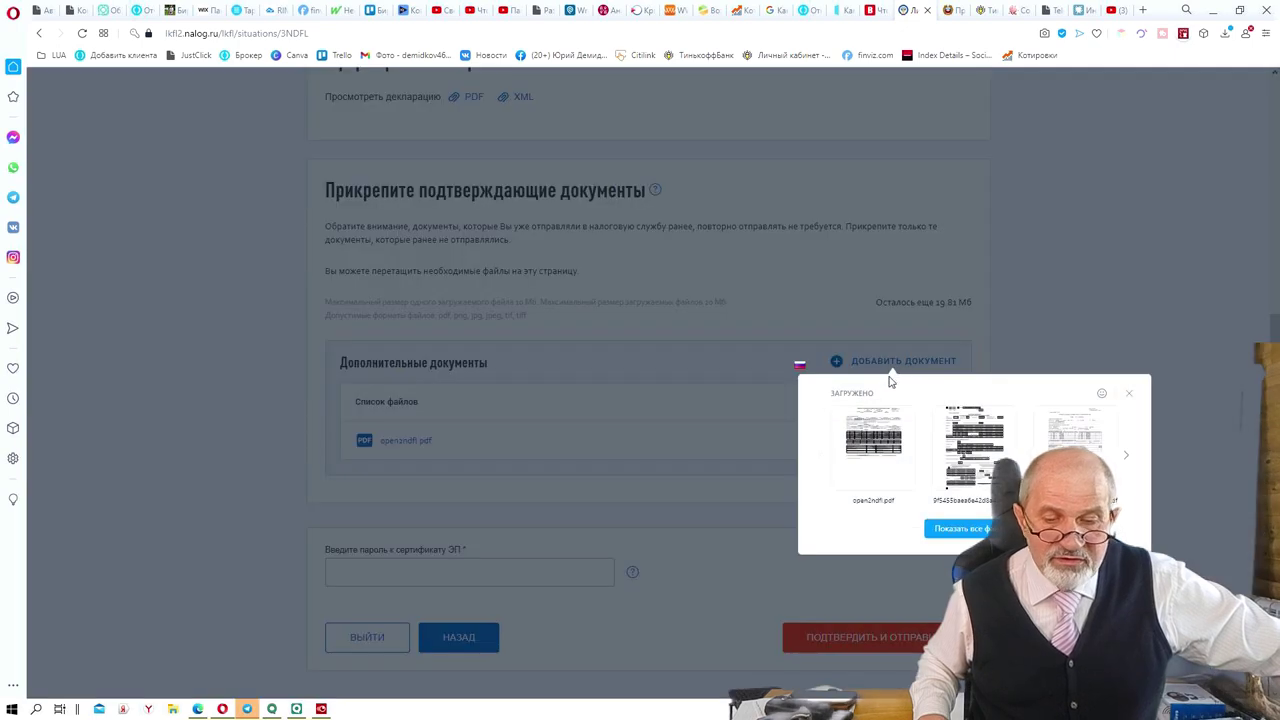
click(1079, 435)
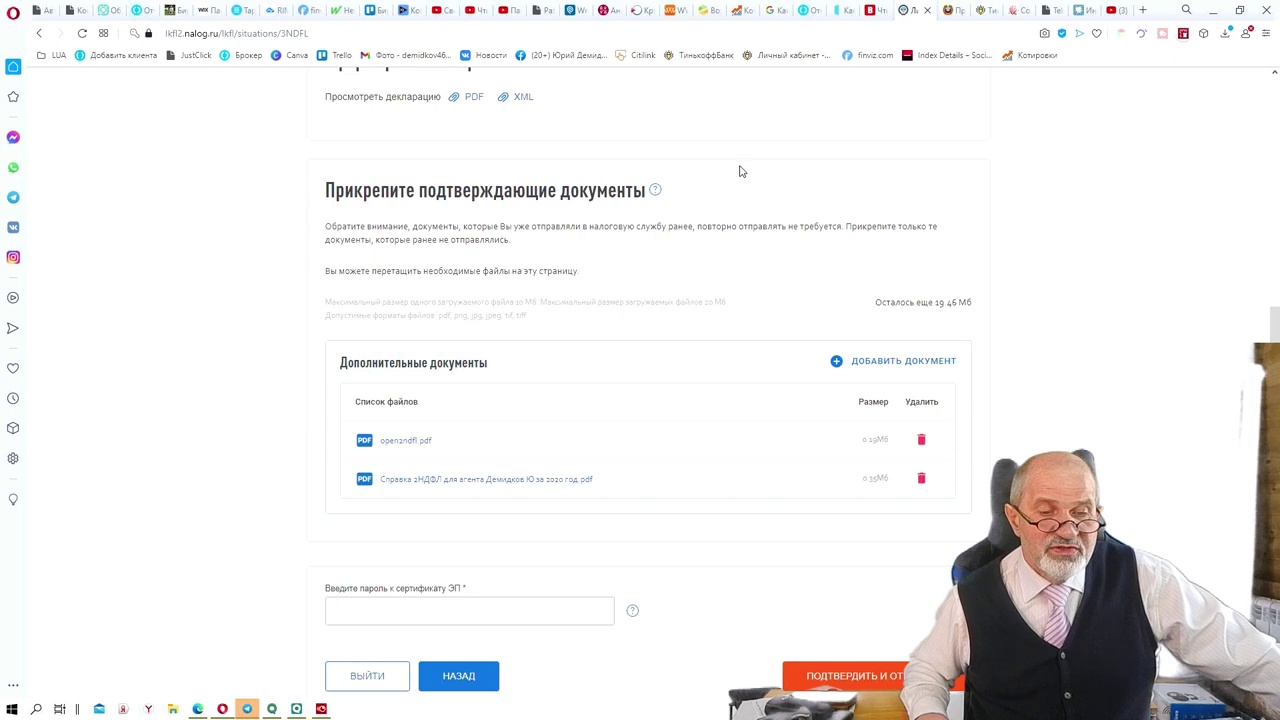
Step: Return to the income stage and examine the deduction code options for the 1530 income from АО "ОТКРЫТИЕ БРОКЕР"
scroll(740, 172, up, 3)
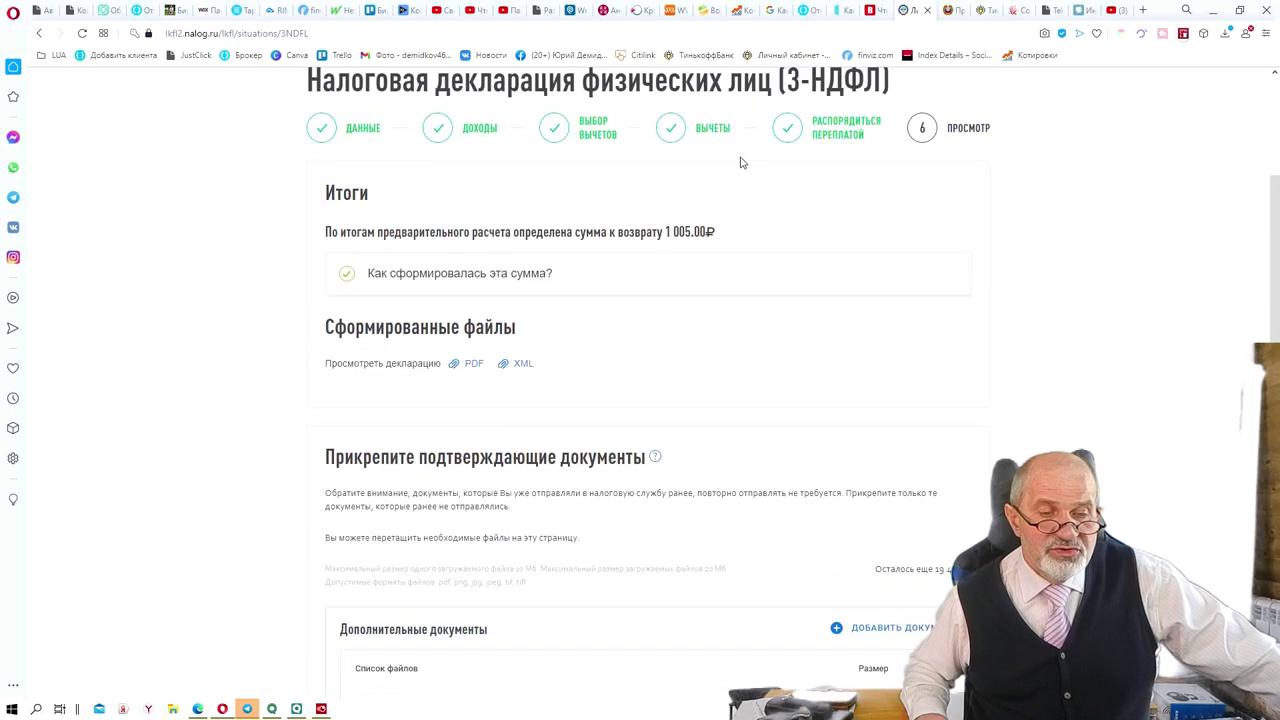
click(446, 135)
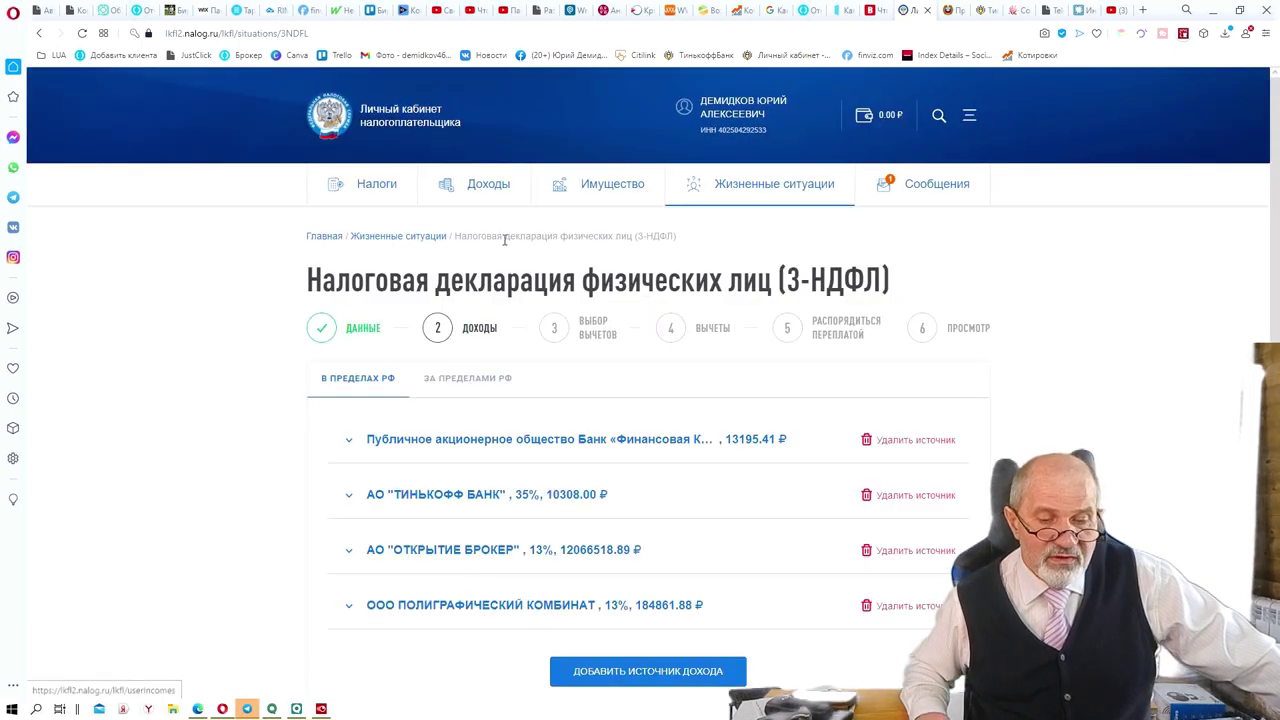
click(443, 550)
scroll(425, 555, down, 1)
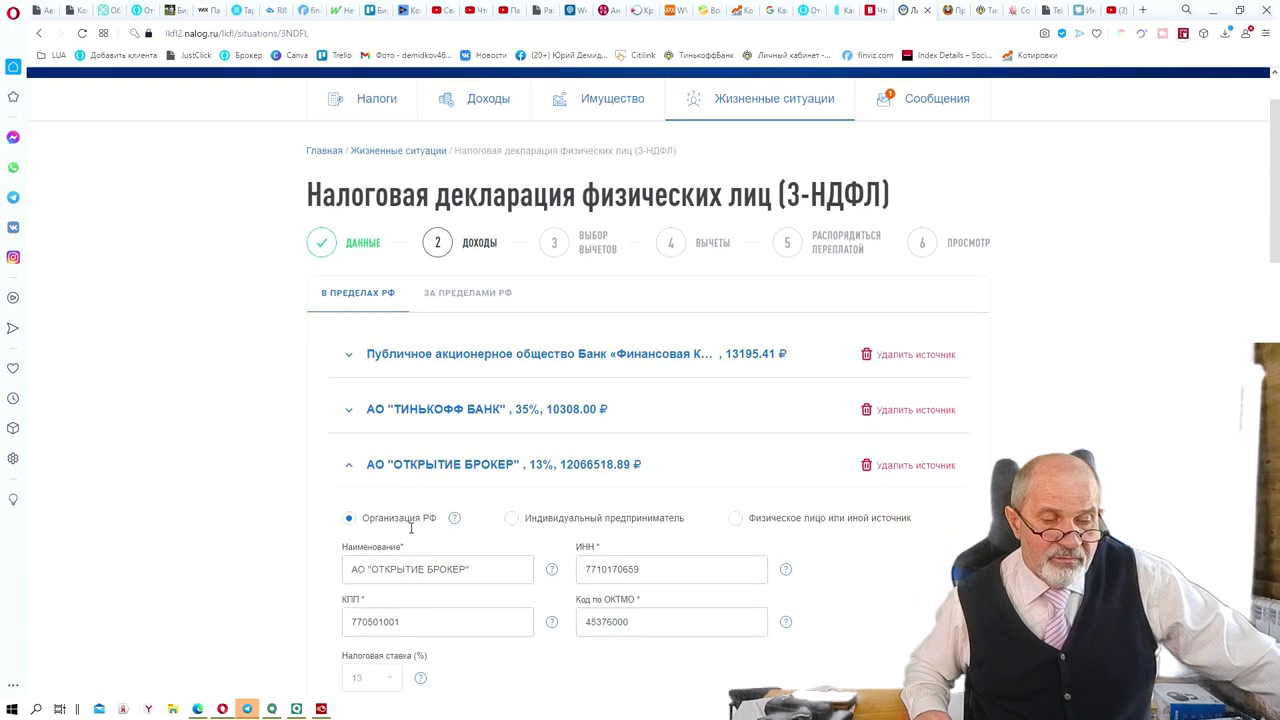
scroll(410, 527, down, 8)
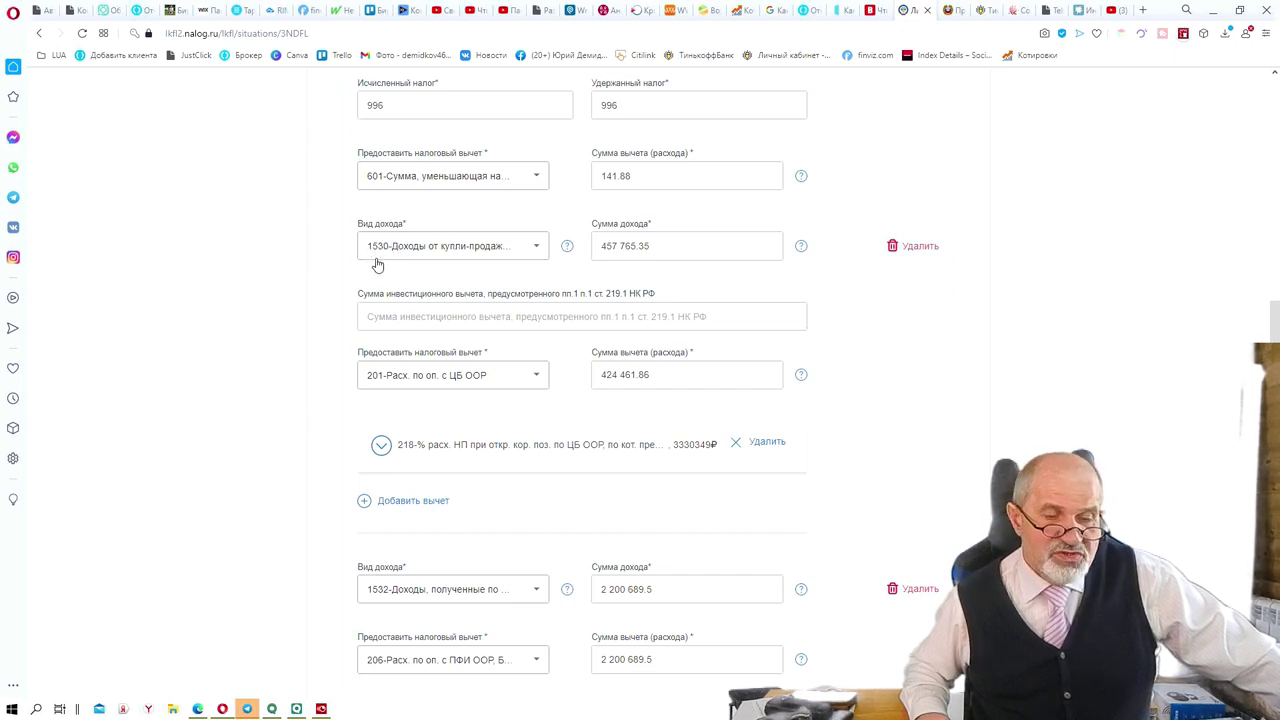
click(535, 376)
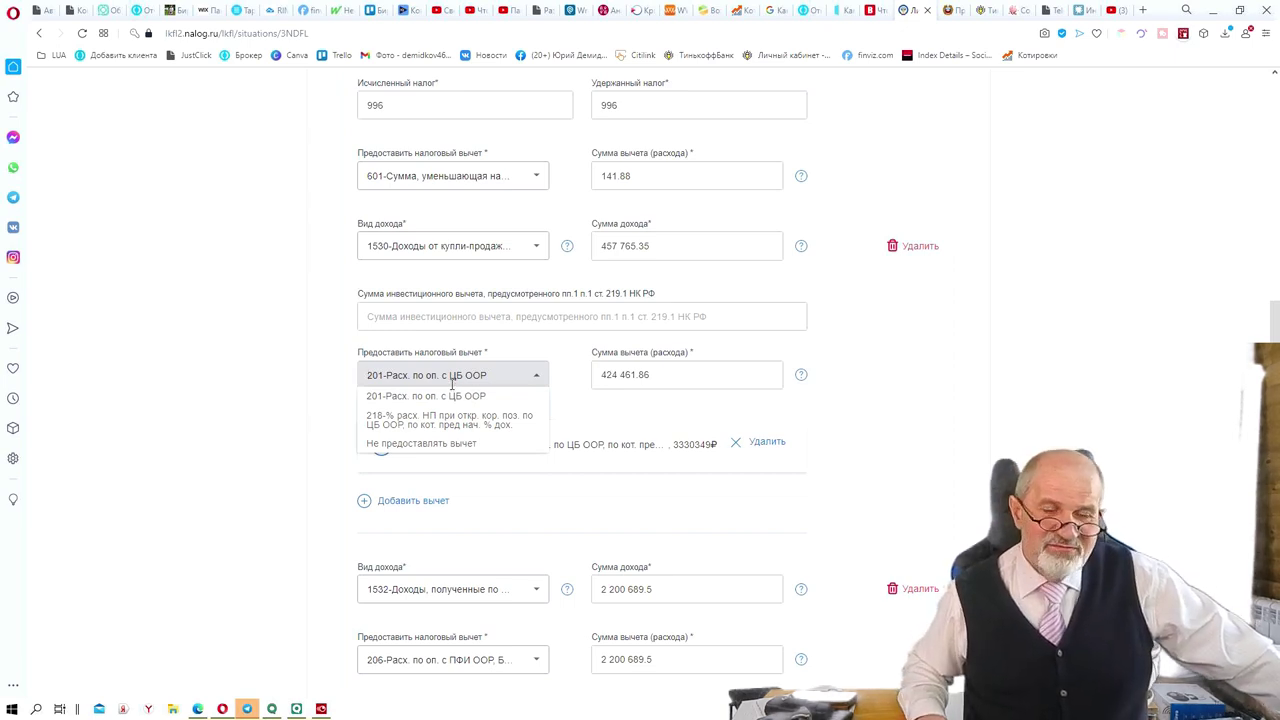
click(258, 388)
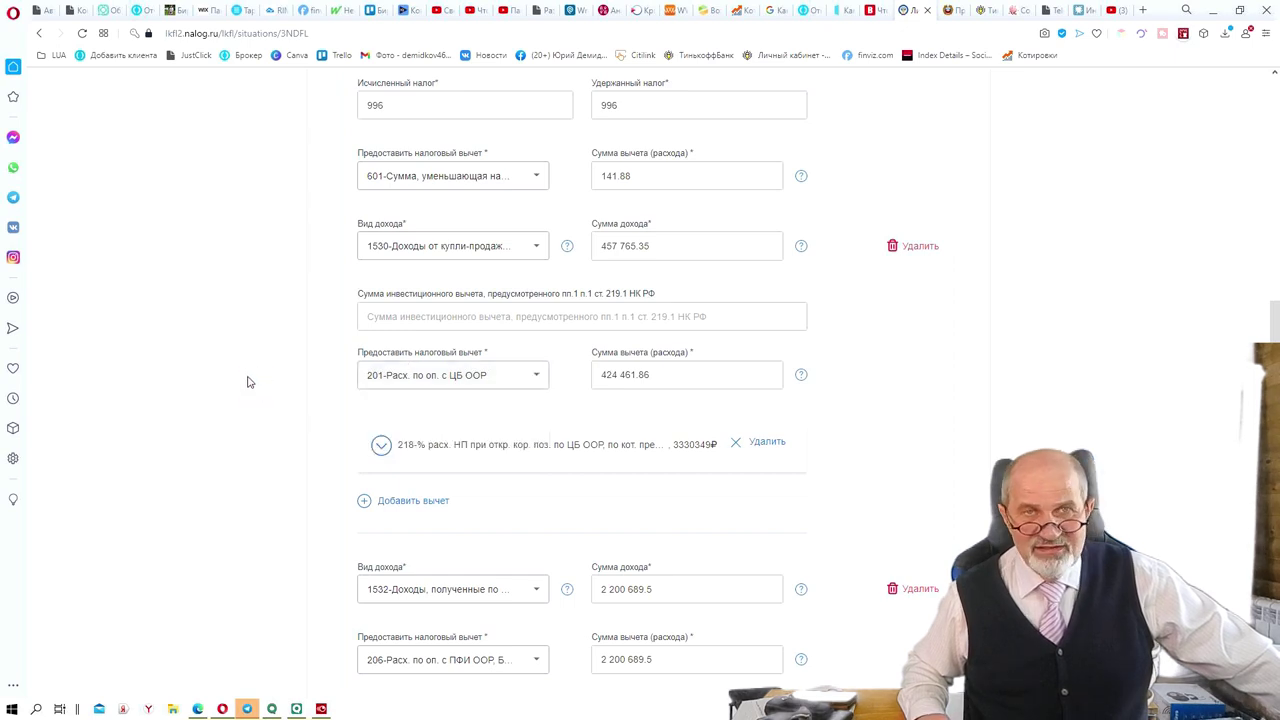